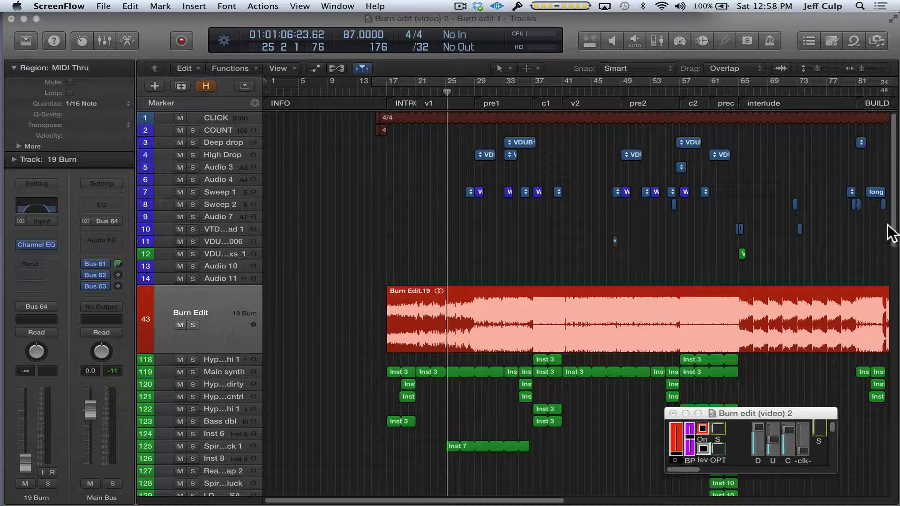
Bring the Ableton Live set to the front and move its session mixer into view.
mouse_move(893, 187)
left_mouse_down()
mouse_move(892, 252)
mouse_move(886, 218)
left_mouse_up()
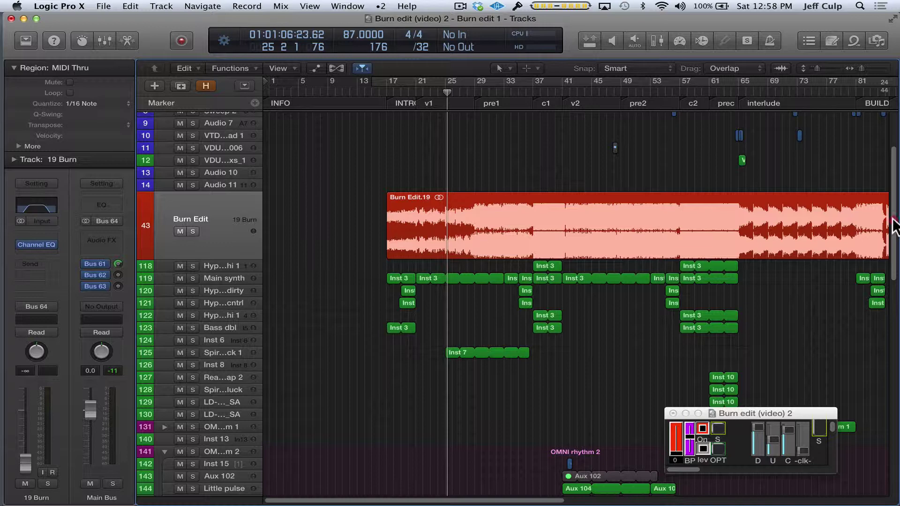
mouse_move(887, 218)
left_mouse_down()
mouse_move(893, 174)
mouse_move(896, 469)
mouse_move(874, 211)
left_mouse_up()
scroll(874, 211, "up", 4)
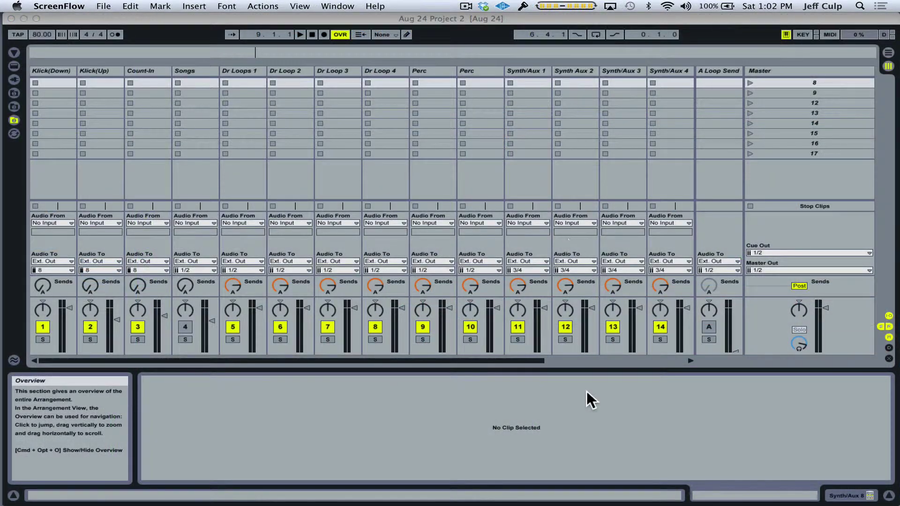
left_click(471, 15)
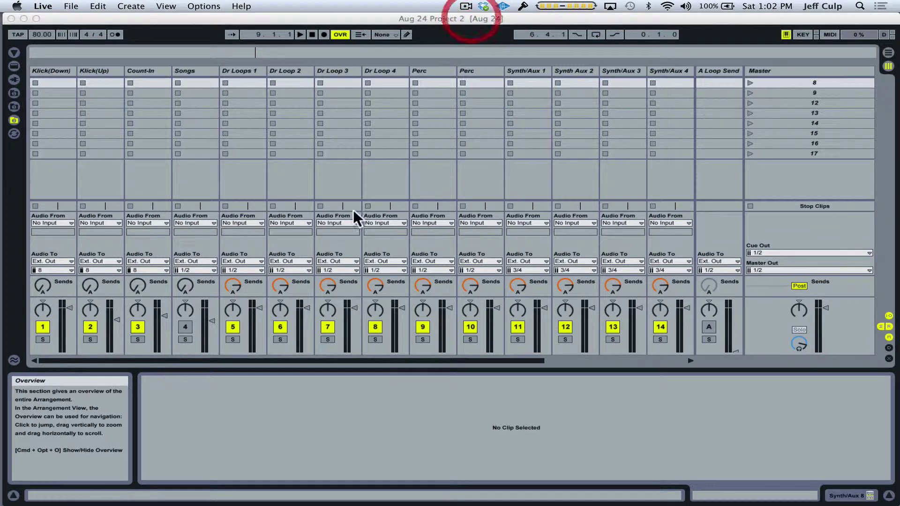
left_click(288, 360)
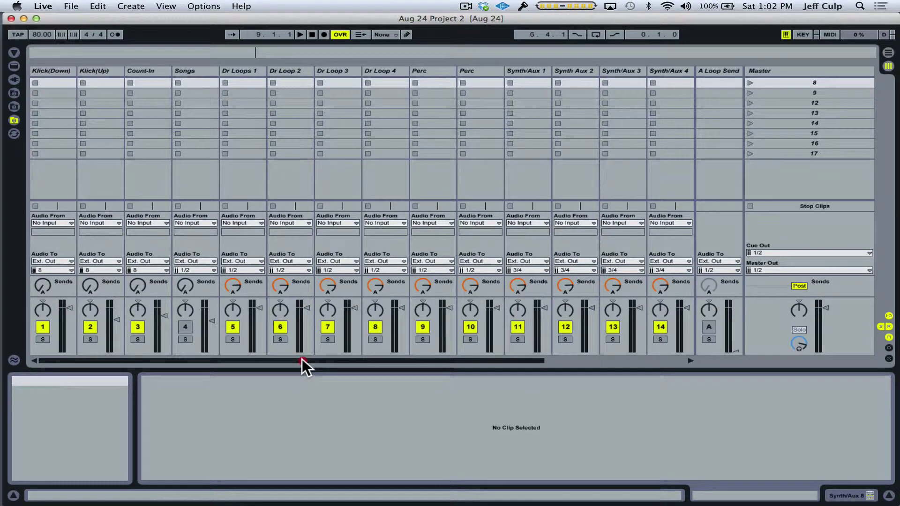
left_click_drag(282, 359, 207, 322)
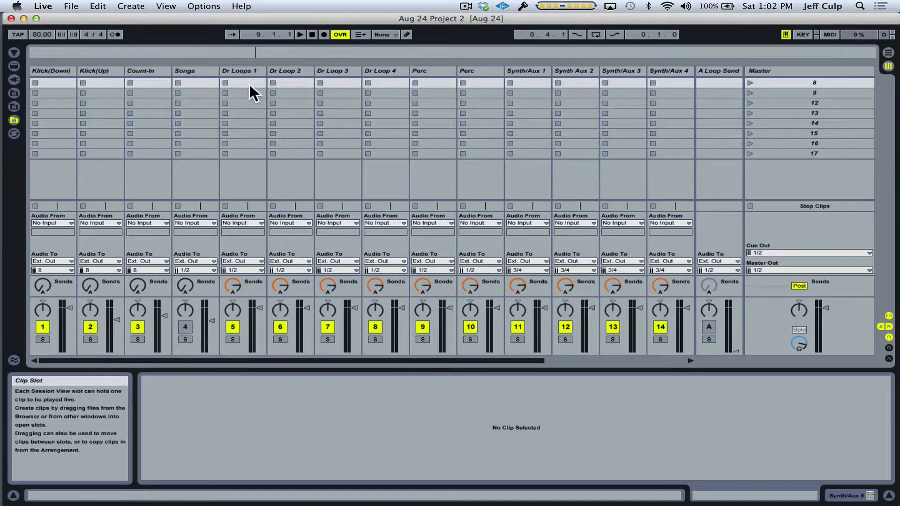
Select Dr Loops 1 through Perc, then Synth/Aux 1 through Synth/Aux 4 in the mixer.
left_click(253, 71)
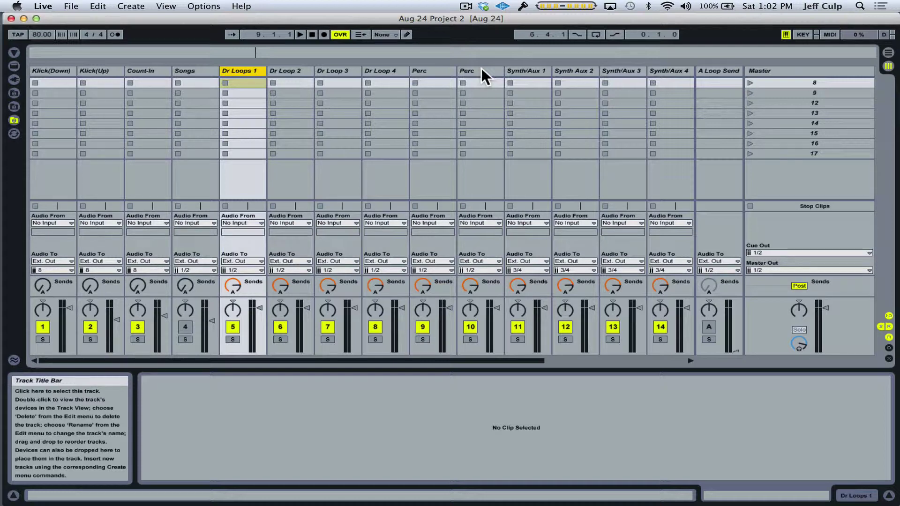
left_click(482, 69, "shift")
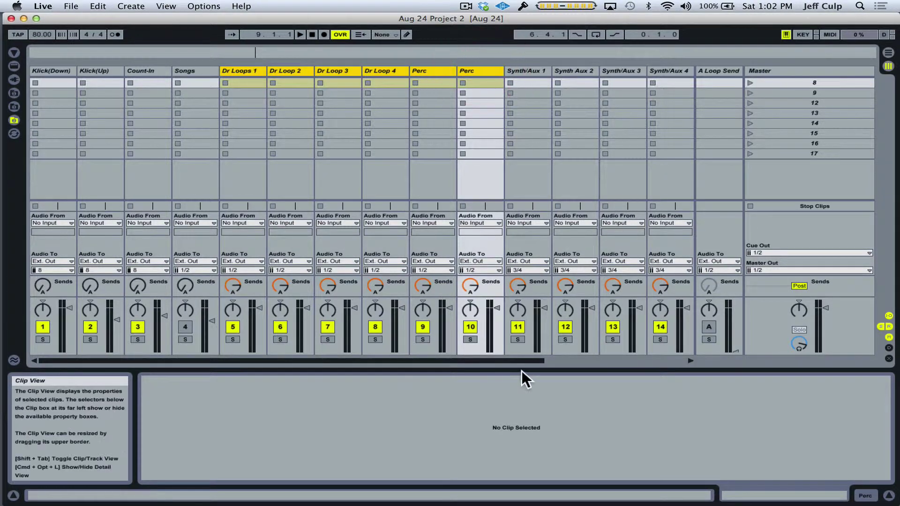
left_click_drag(510, 358, 541, 358)
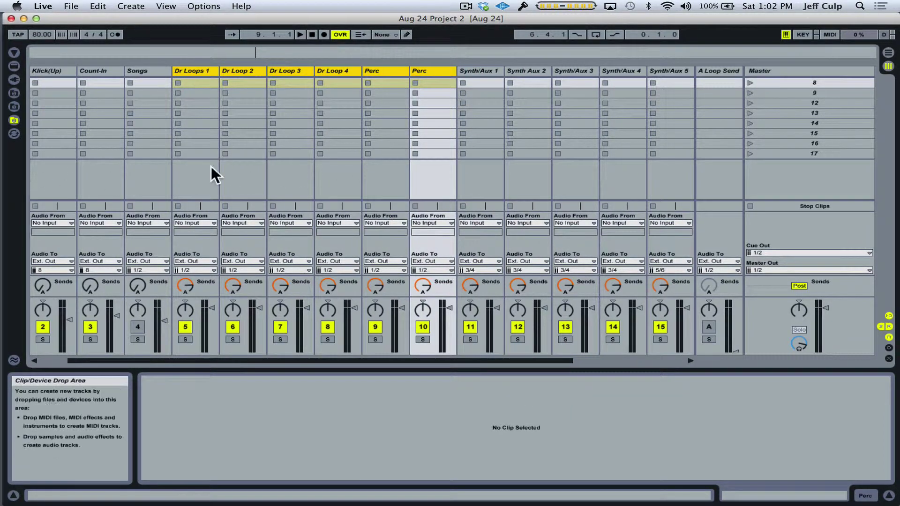
left_click(476, 69)
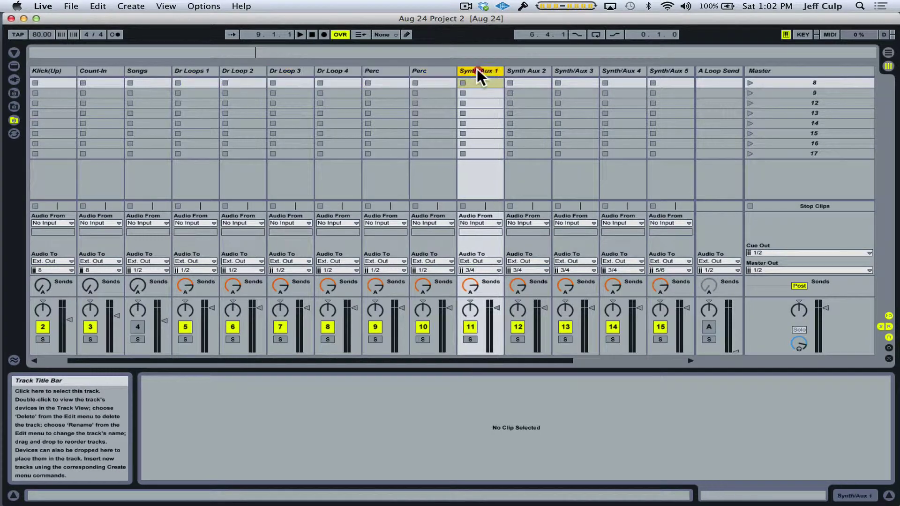
left_click(617, 68, "shift")
Select the Synth/Aux 5 through Synth/Aux 8 tracks together.
left_click_drag(569, 359, 670, 359)
left_click(592, 72)
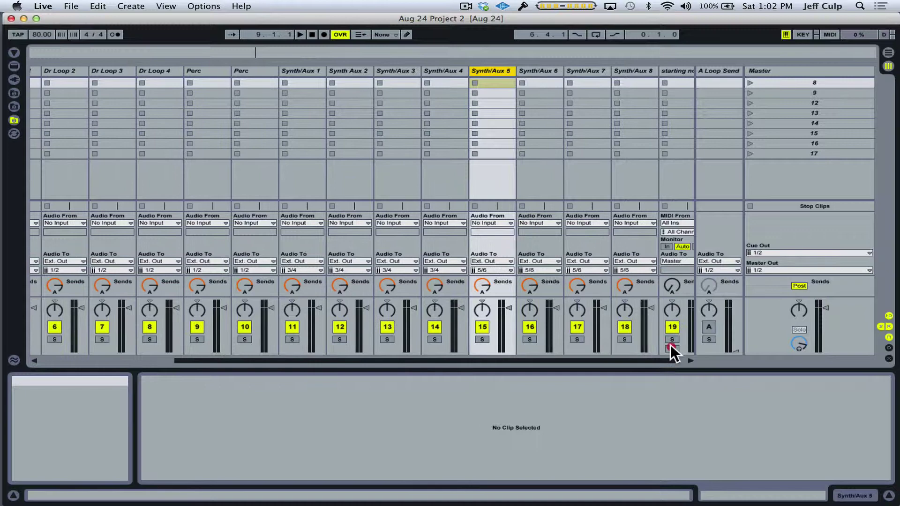
left_click(619, 70, "shift")
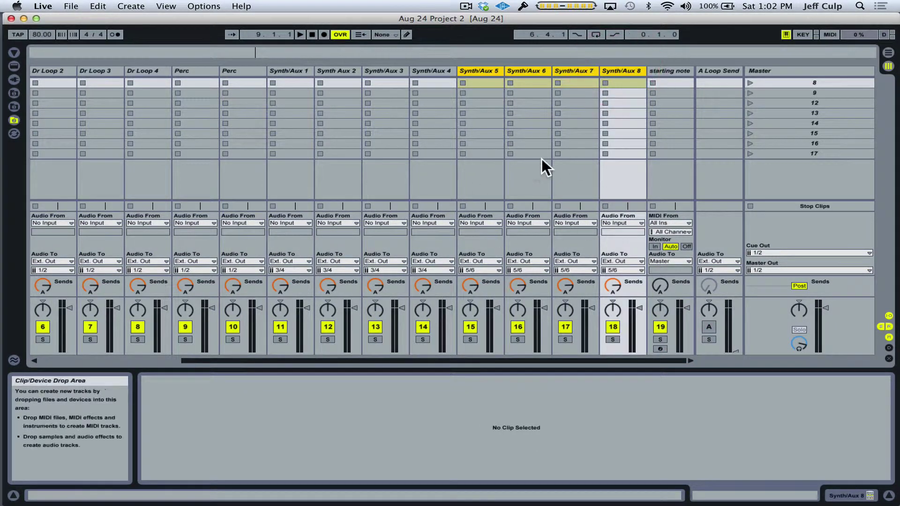
left_click_drag(582, 360, 421, 362)
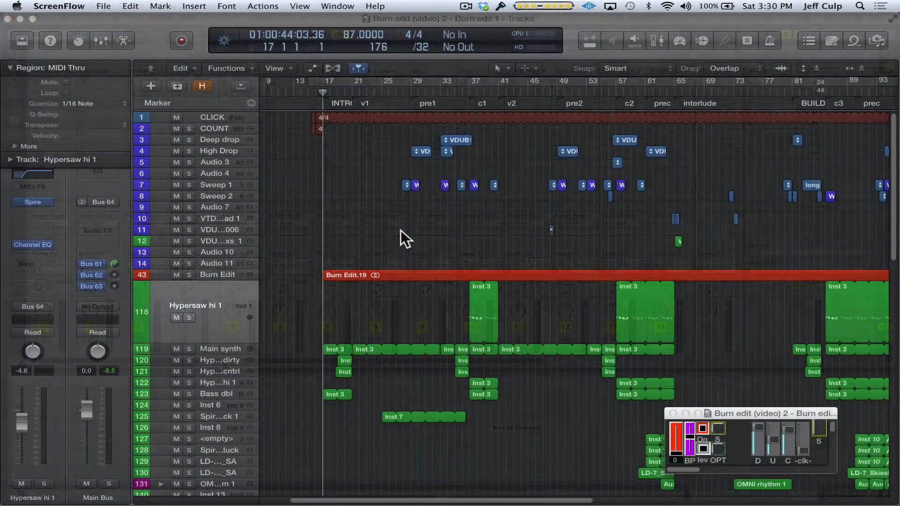
left_click(401, 230)
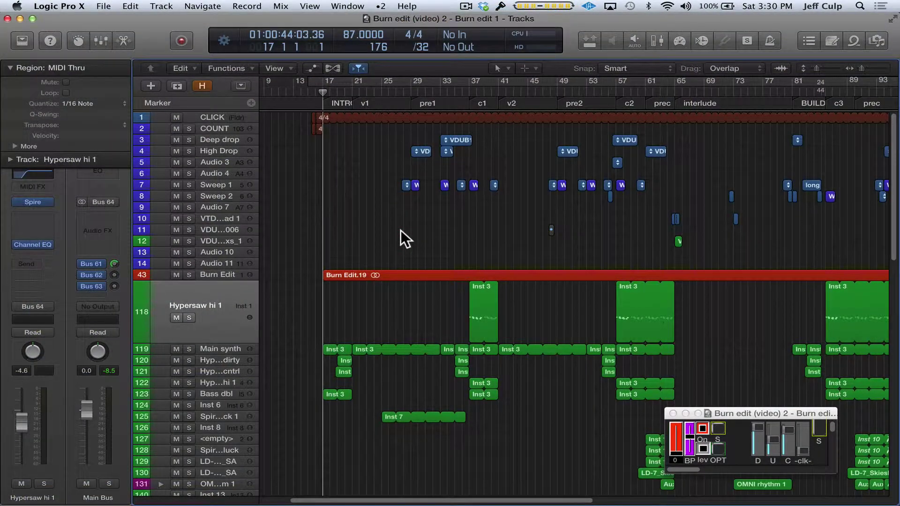
left_click_drag(470, 499, 492, 493)
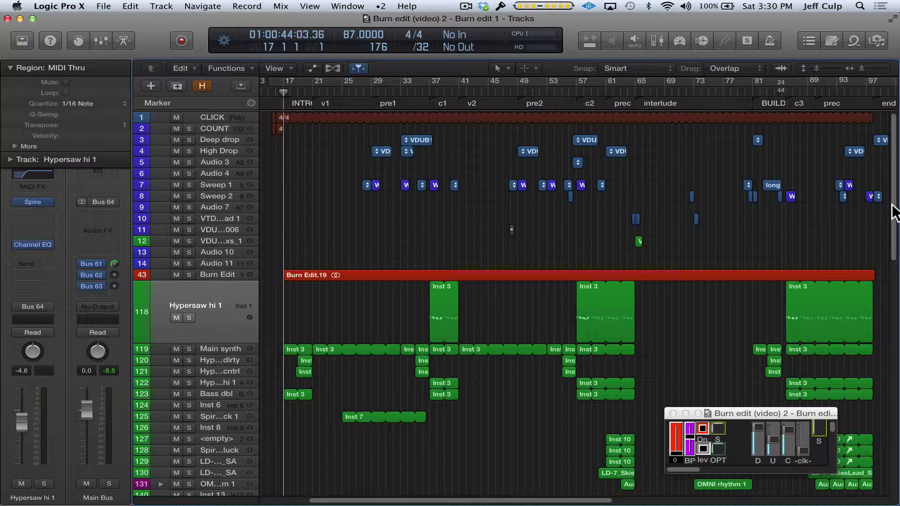
left_click_drag(894, 210, 853, 192)
left_click_drag(839, 140, 886, 250)
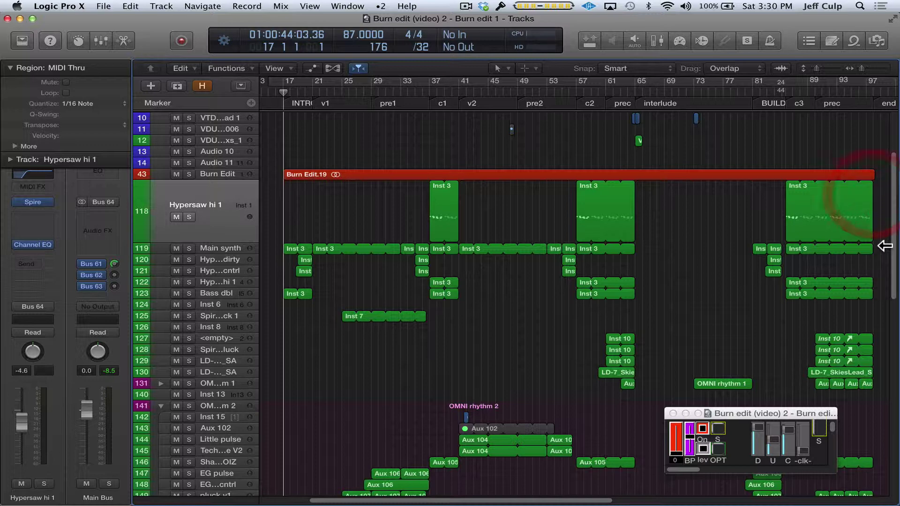
left_click(415, 196)
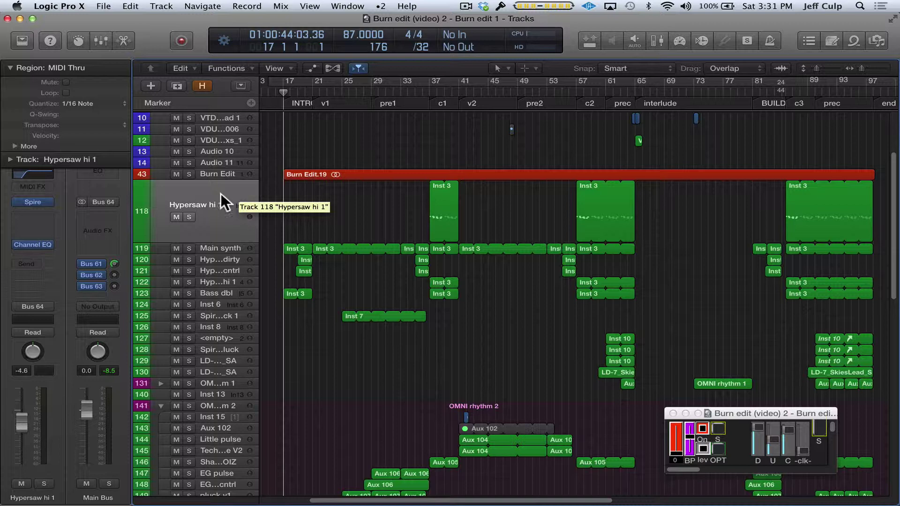
mouse_move(221, 193)
left_mouse_down()
mouse_move(214, 151)
mouse_move(223, 184)
left_mouse_up()
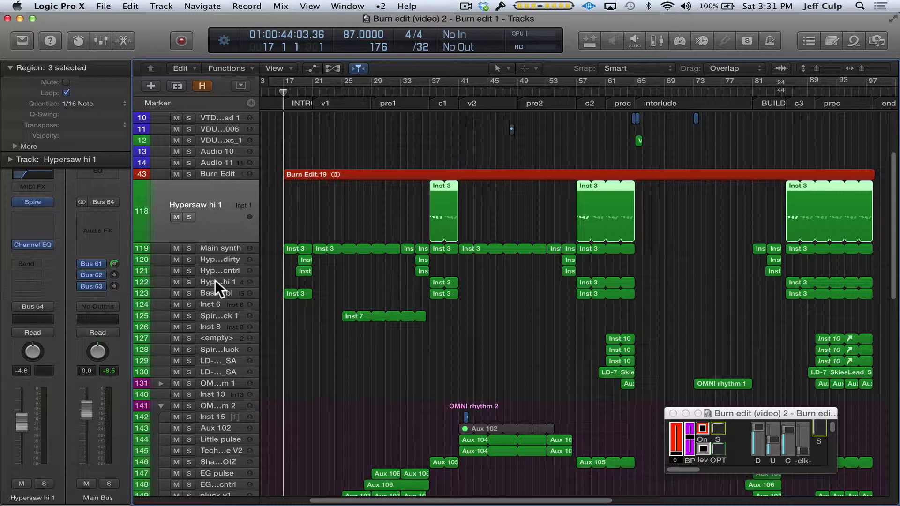
left_click_drag(215, 280, 210, 238)
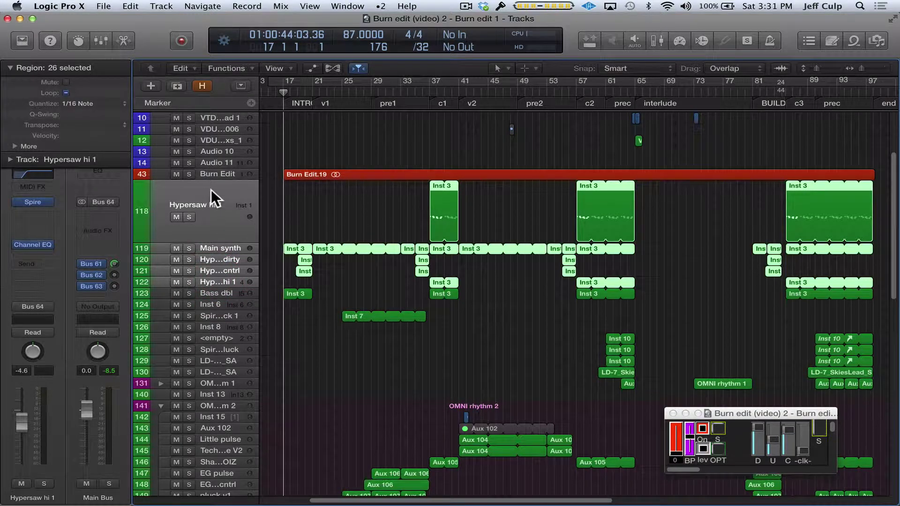
left_click_drag(211, 189, 220, 284)
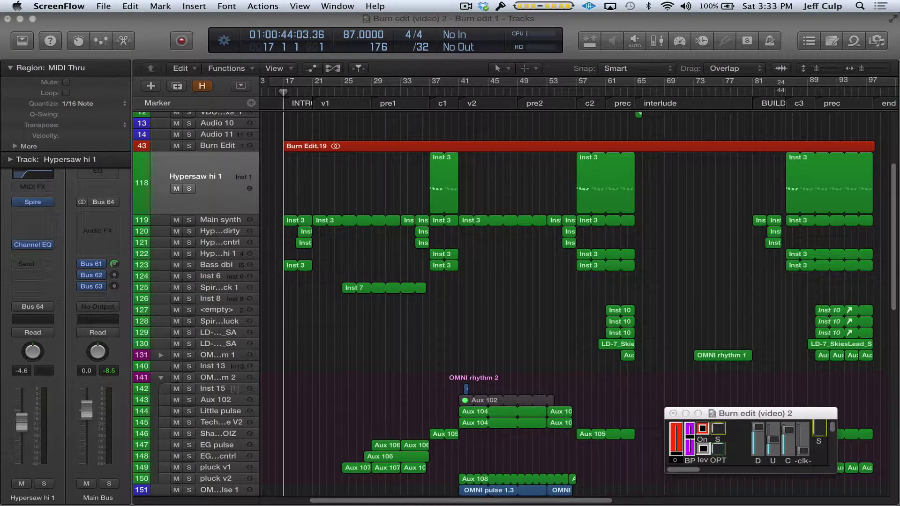
Marquee-select the regions on tracks 118–123 (Hypersaw hi 1 to Bass dbl) and colour them purple.
left_click(892, 180)
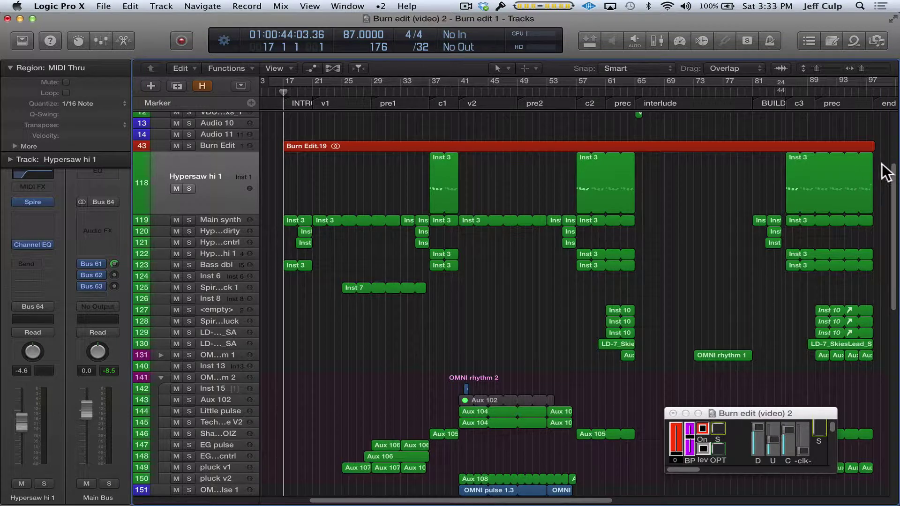
left_click_drag(876, 157, 277, 268)
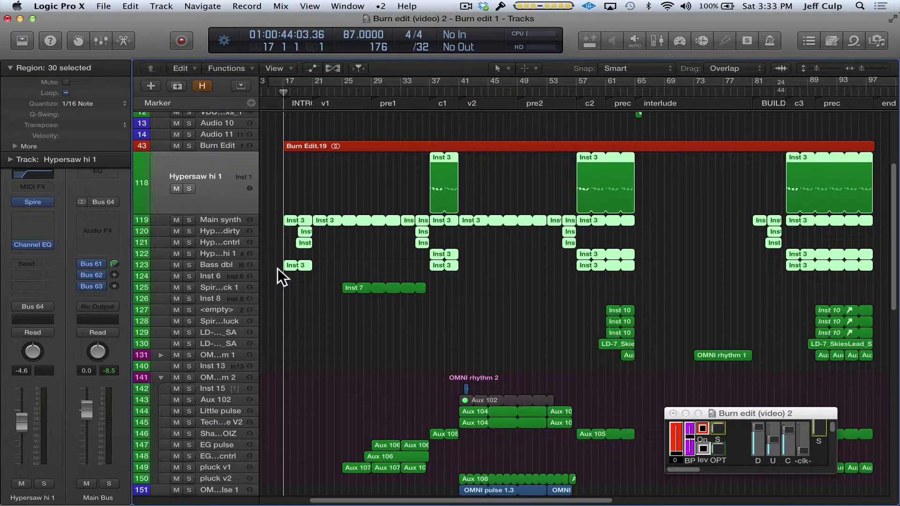
key("alt+c")
left_click(327, 179)
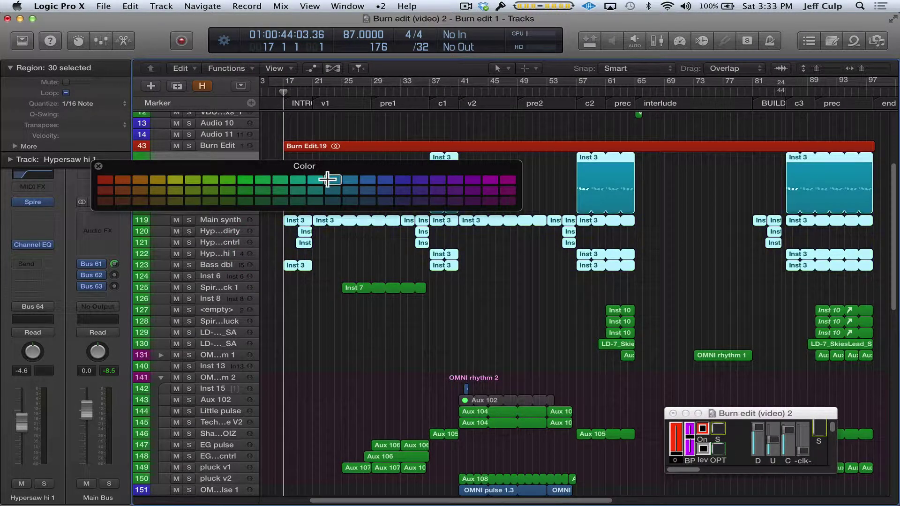
left_click(437, 181)
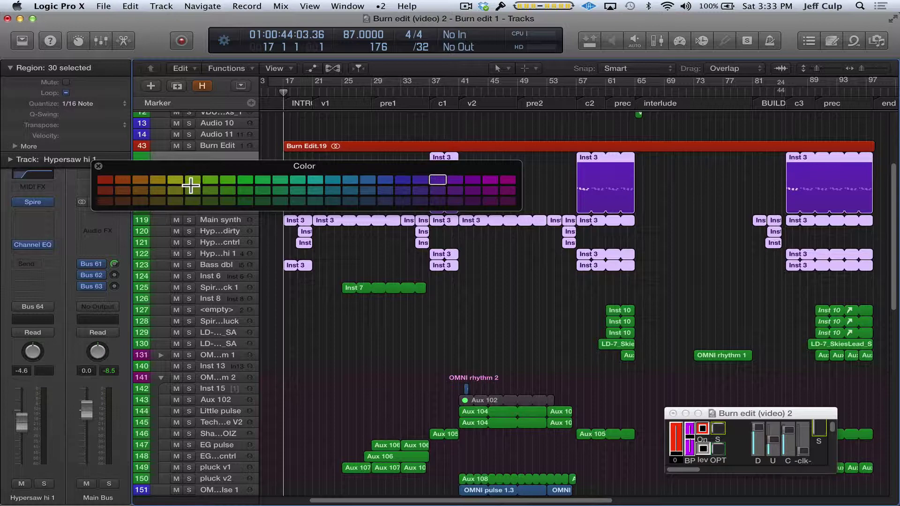
left_click(101, 165)
left_click(708, 183, "super")
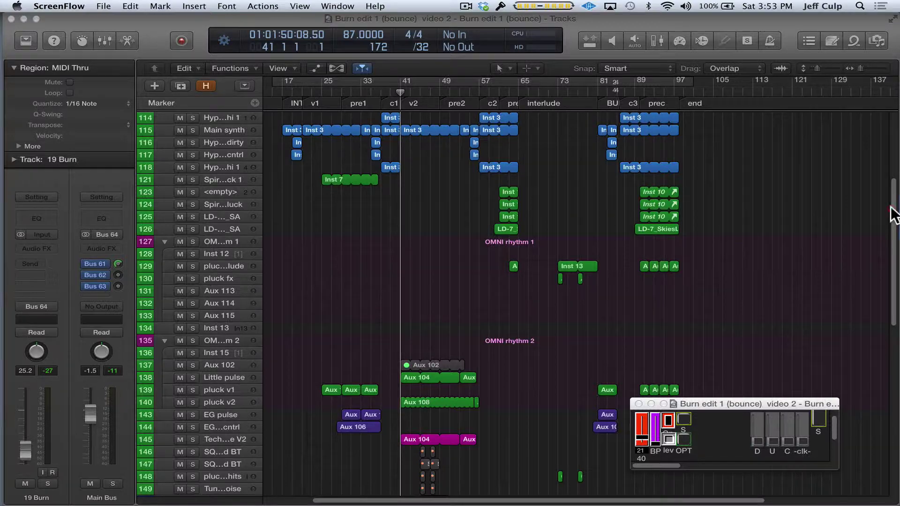
Scroll down and marquee-select the lead and pluck regions on tracks 121 through 140.
left_click_drag(892, 210, 889, 304)
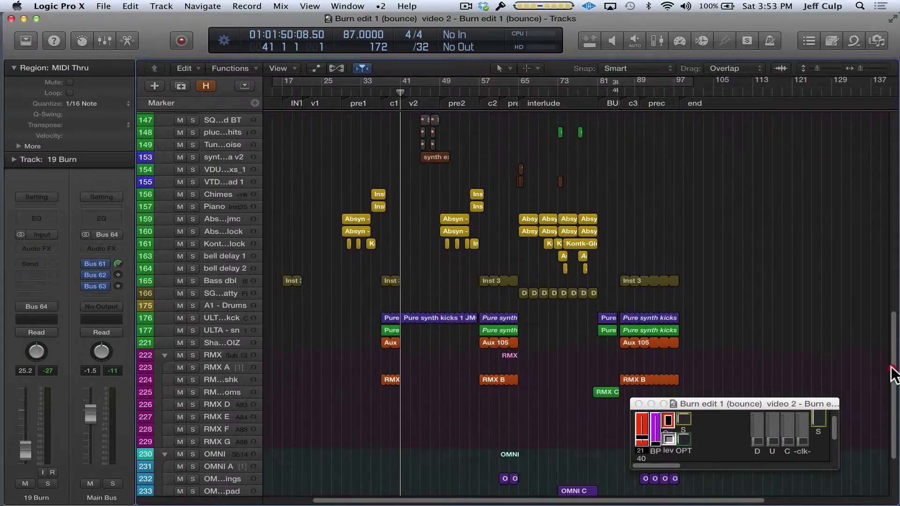
left_click_drag(894, 375, 880, 221)
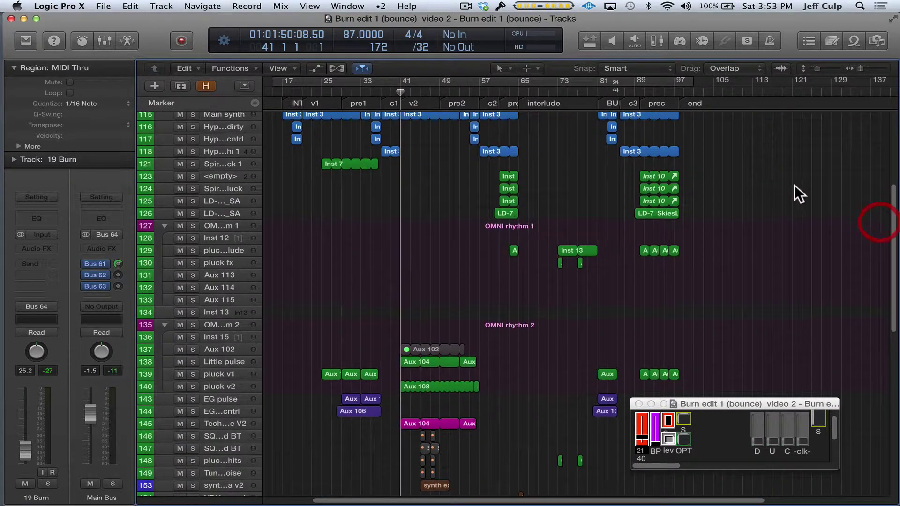
left_click_drag(743, 163, 275, 381)
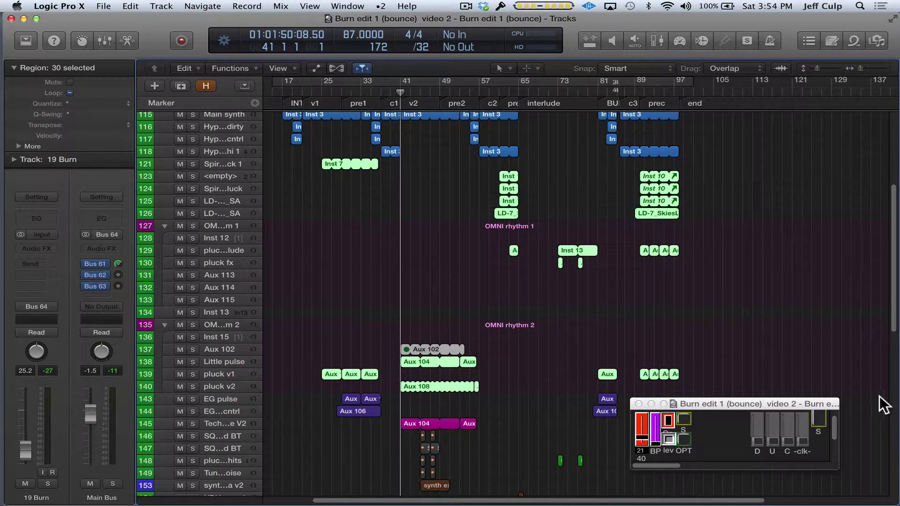
mouse_move(895, 321)
left_mouse_down()
mouse_move(892, 331)
mouse_move(895, 321)
left_mouse_up()
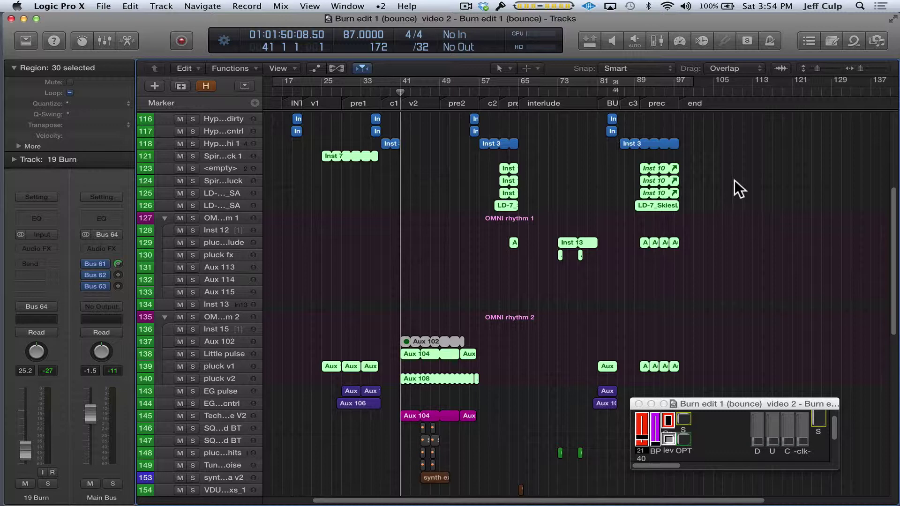
key("ctrl+s")
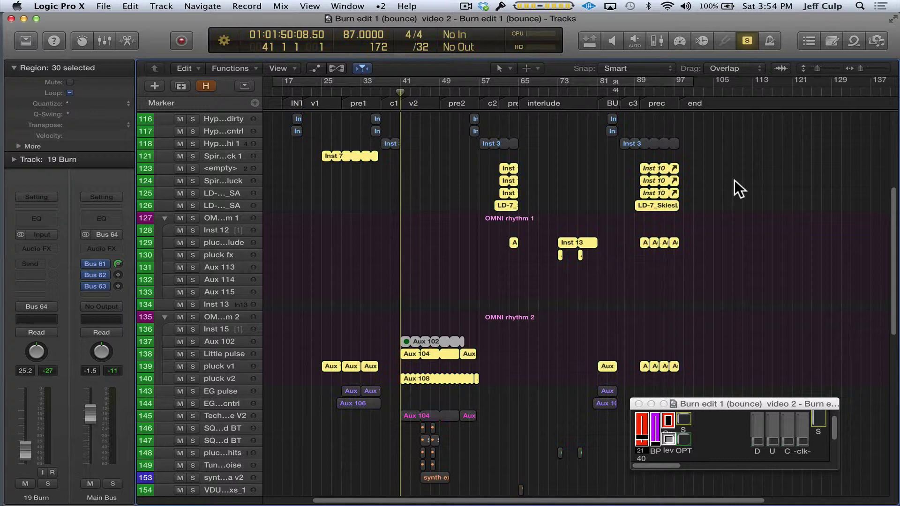
left_click_drag(892, 218, 893, 281)
scroll(893, 286, "left", 3)
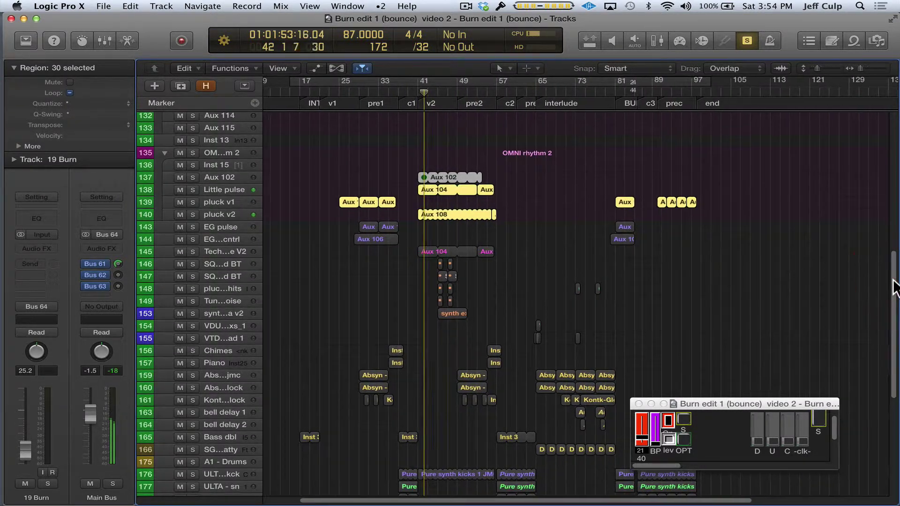
key("ctrl+s")
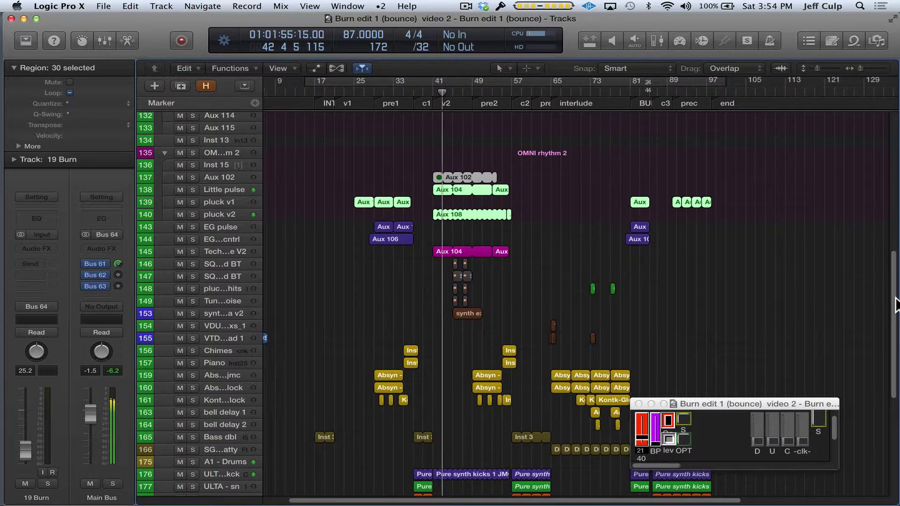
scroll(734, 339, "left", 1)
scroll(891, 300, "down", 8)
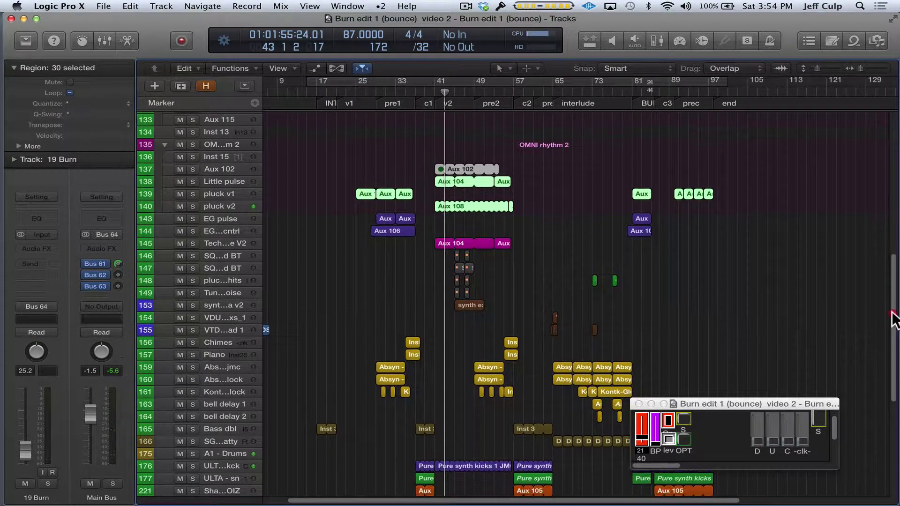
left_click_drag(691, 248, 342, 321)
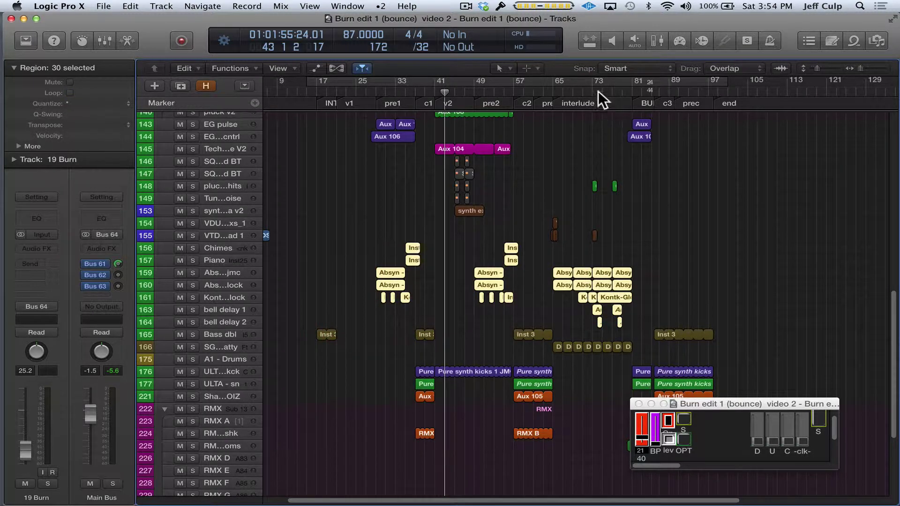
left_click(584, 89)
key("space")
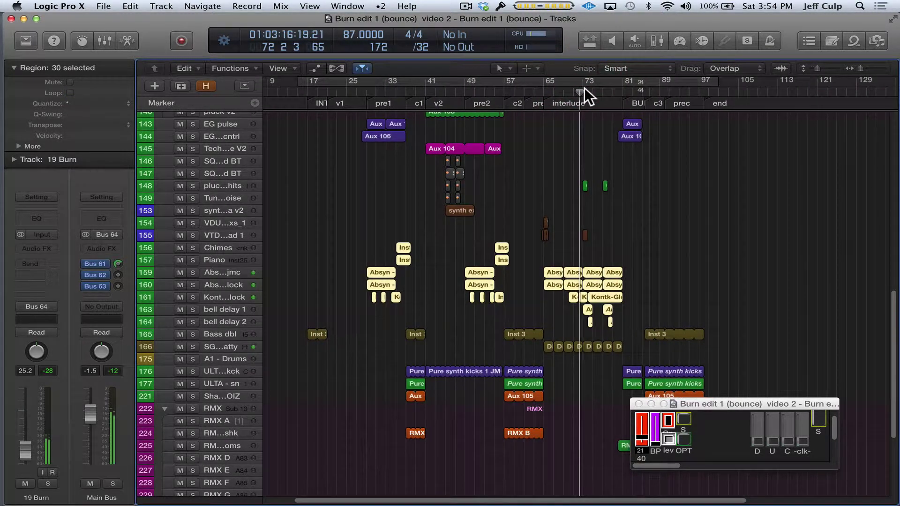
key("ctrl+s")
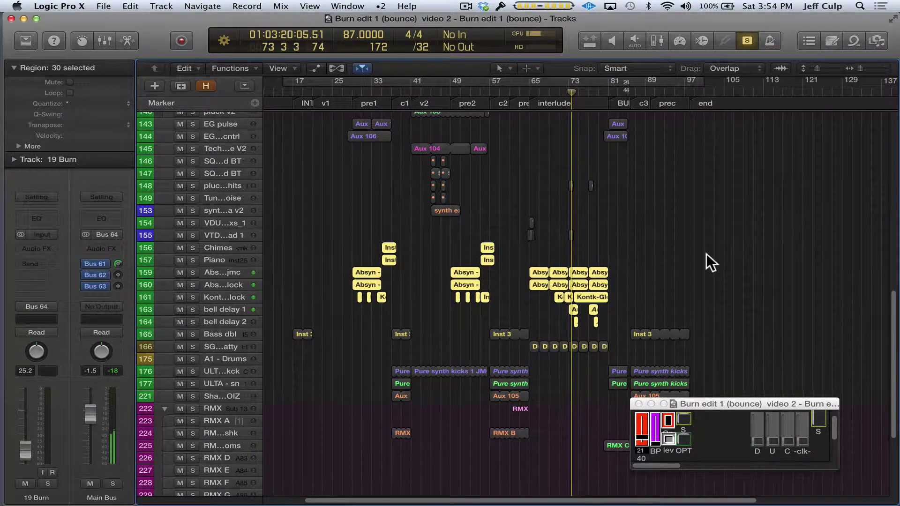
key("ctrl+s")
left_click_drag(891, 317, 884, 372)
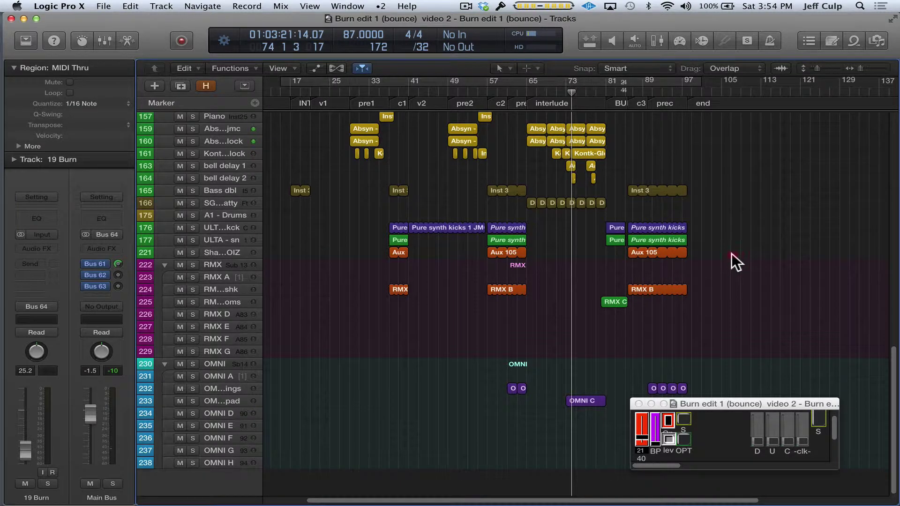
left_click_drag(733, 256, 380, 294)
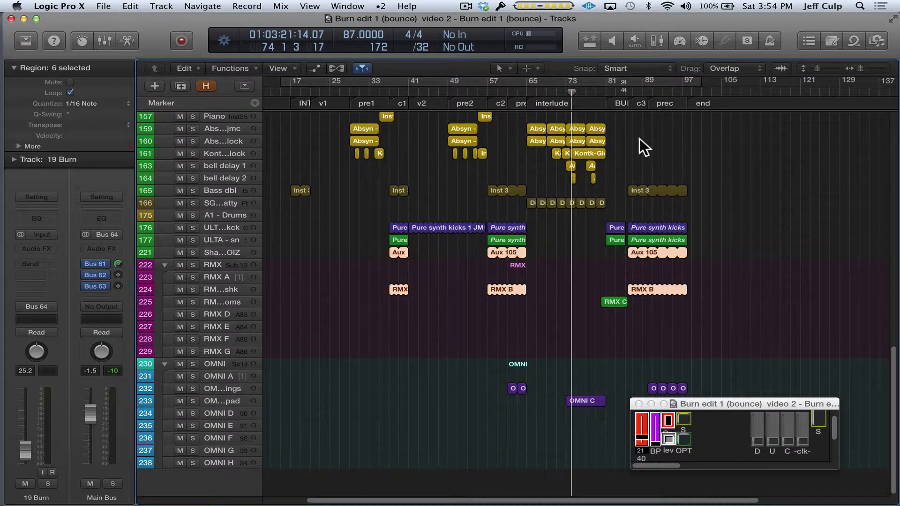
left_click(633, 96)
key("ctrl+s")
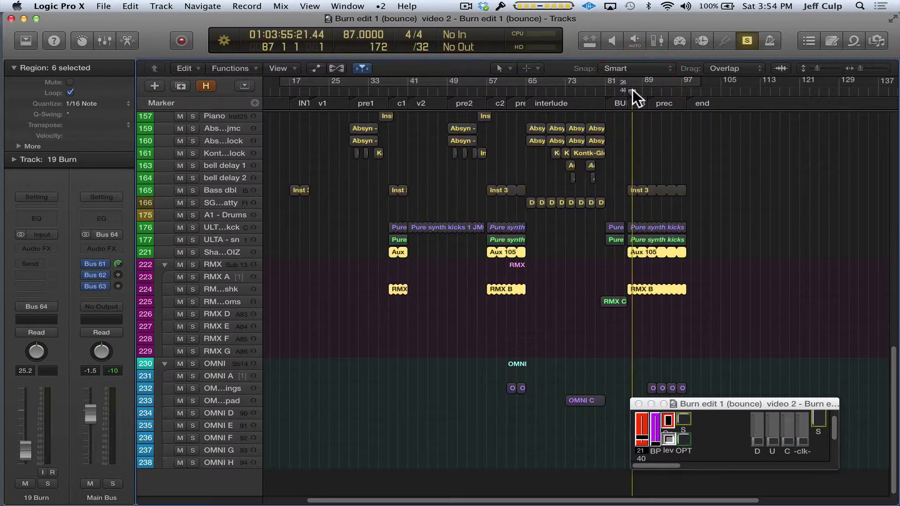
key("space")
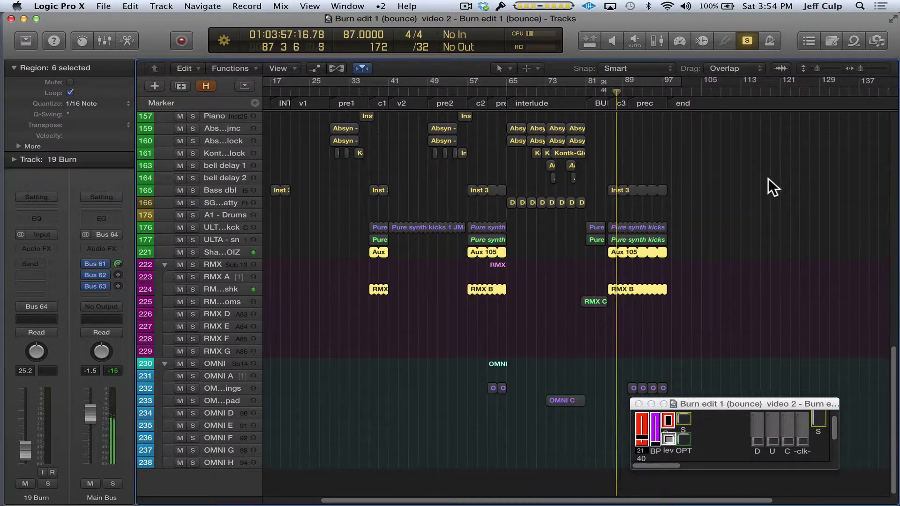
left_click(729, 265)
key("ctrl+s")
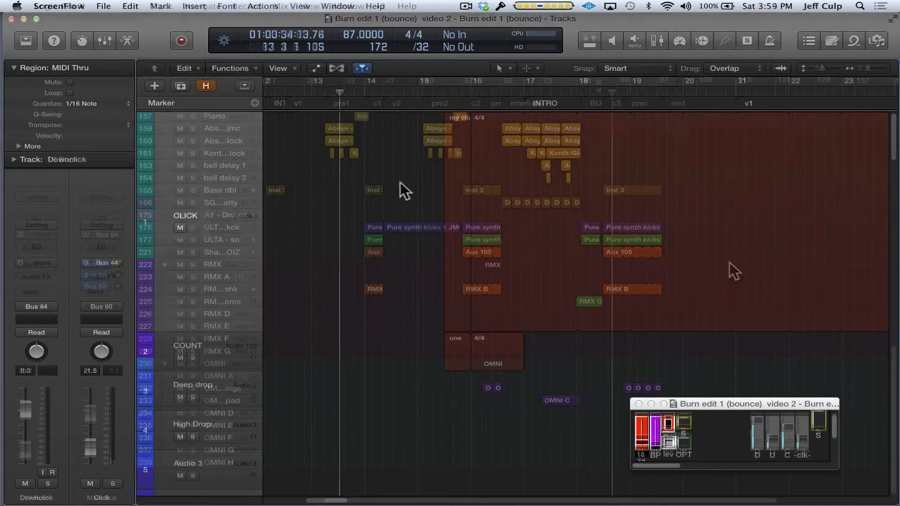
Play from bar 13 with the metronome on, then switch the metronome off.
left_click(408, 139)
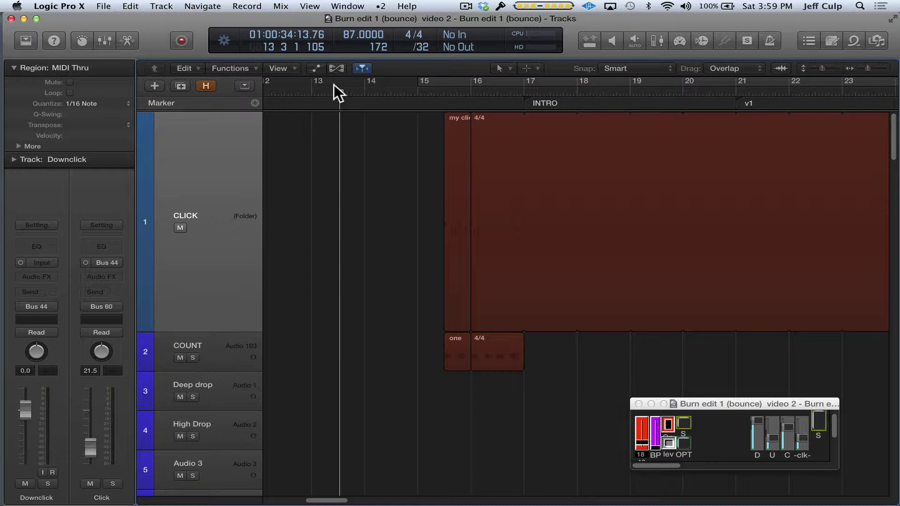
left_click(308, 89)
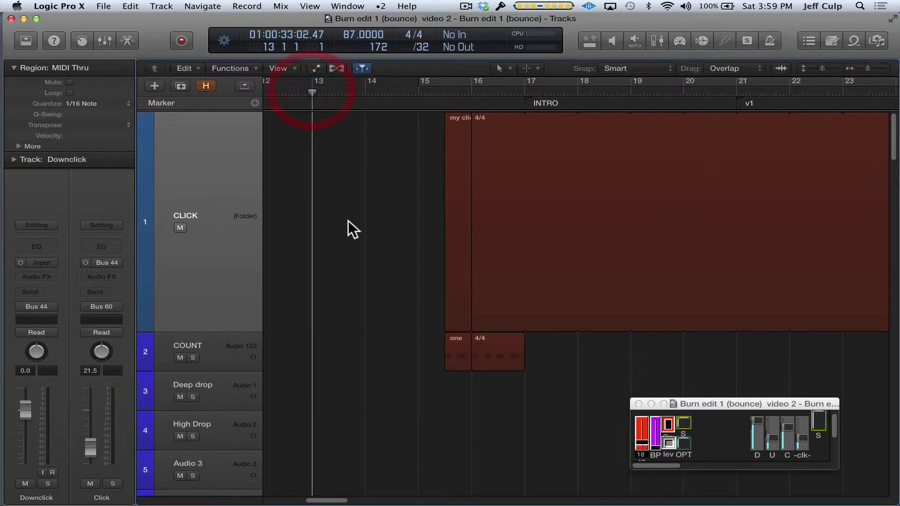
left_click(769, 41)
key("space")
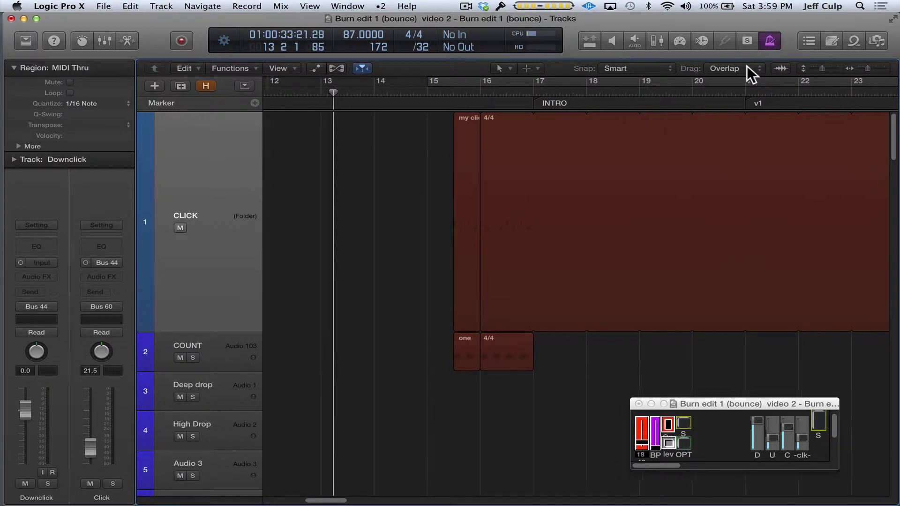
left_click(775, 41)
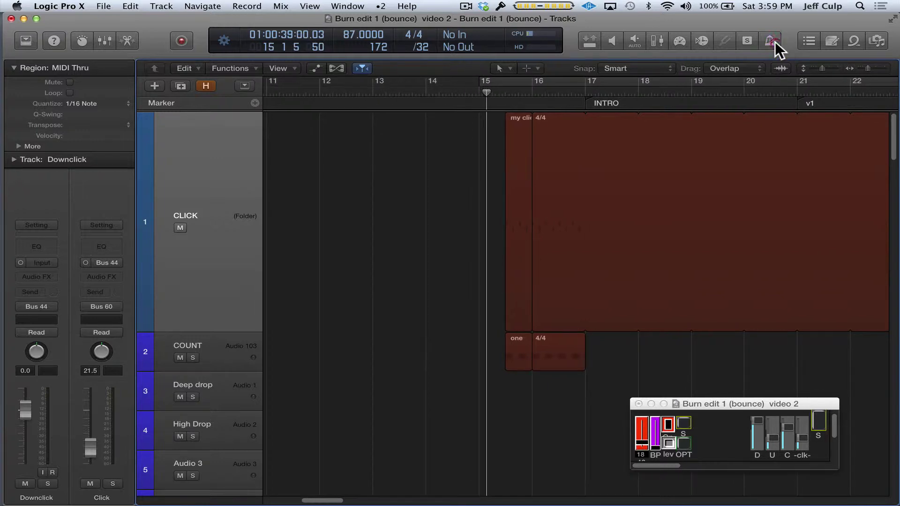
Solo the Click channel, play from bar 18, and inspect the CLICK folder's regions zoomed in.
left_click(638, 92)
left_click(818, 423)
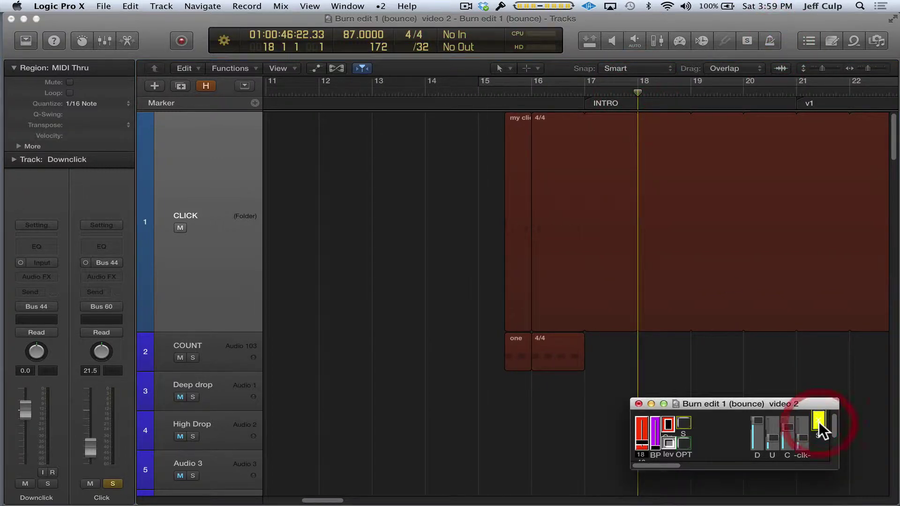
key("space")
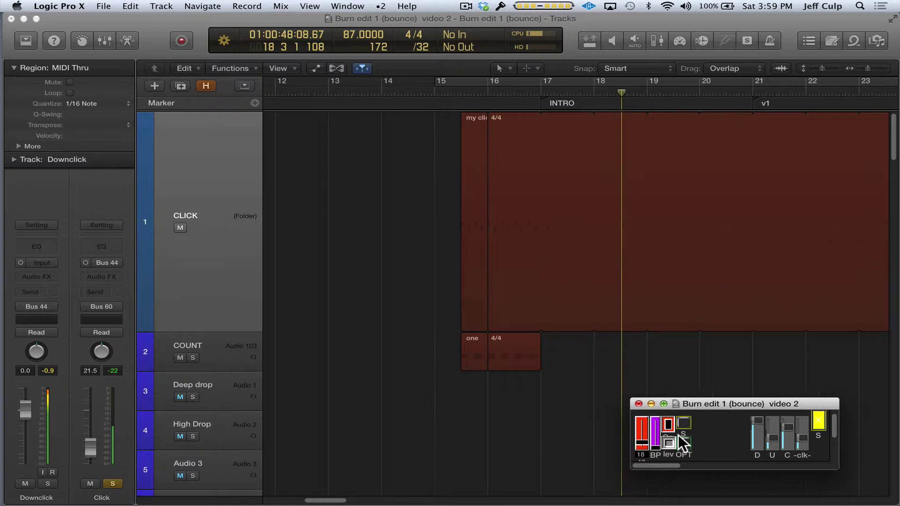
double_click(471, 129)
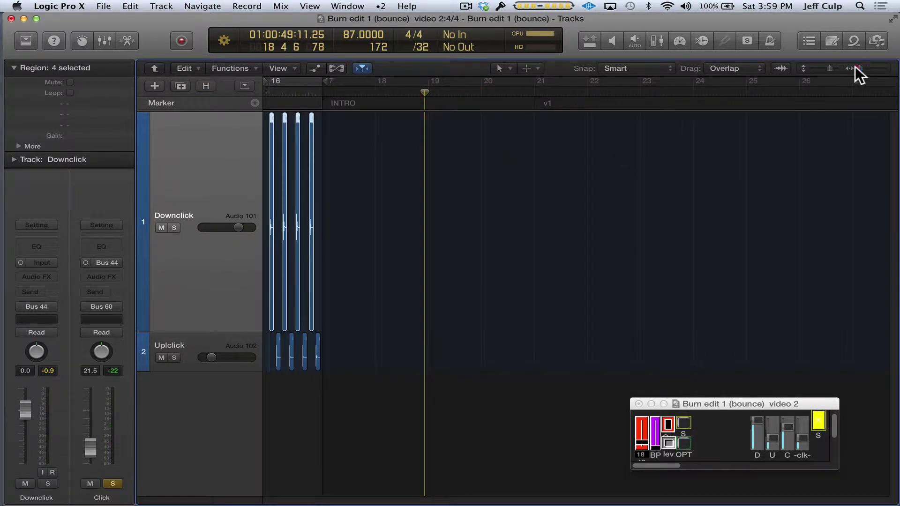
left_click_drag(855, 67, 861, 69)
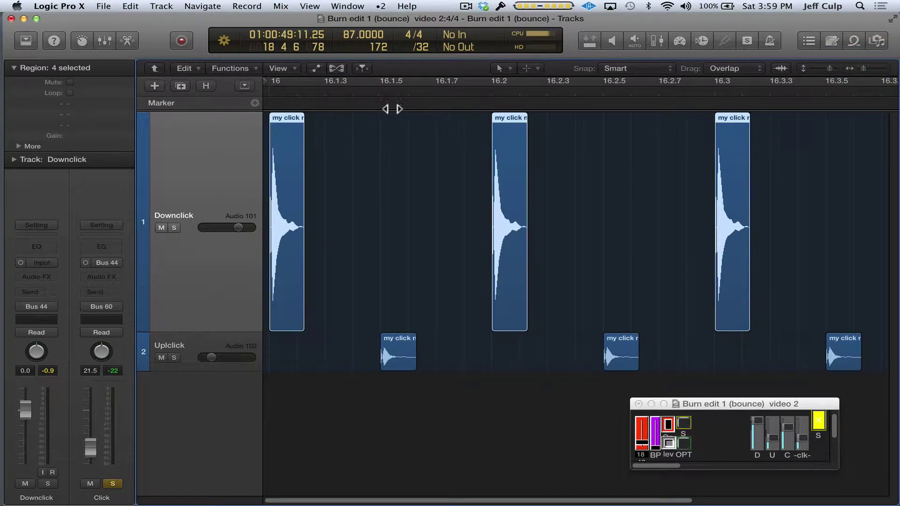
double_click(496, 91)
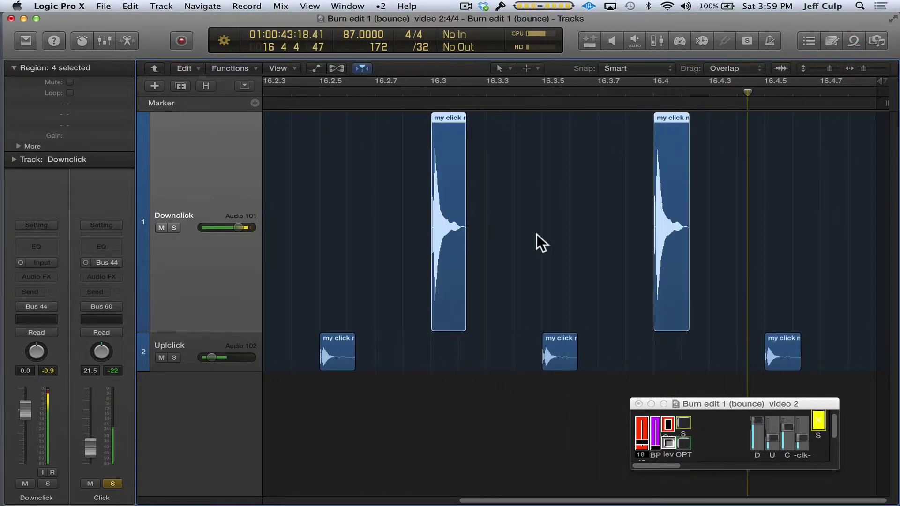
key("super+w")
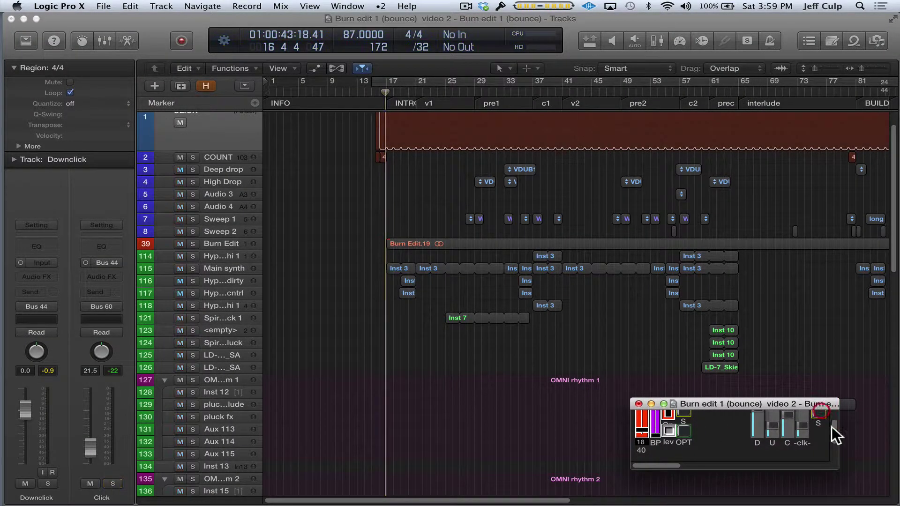
Solo Click and nudge the C and U click faders up while playing from bar 21.
left_click_drag(836, 431, 835, 426)
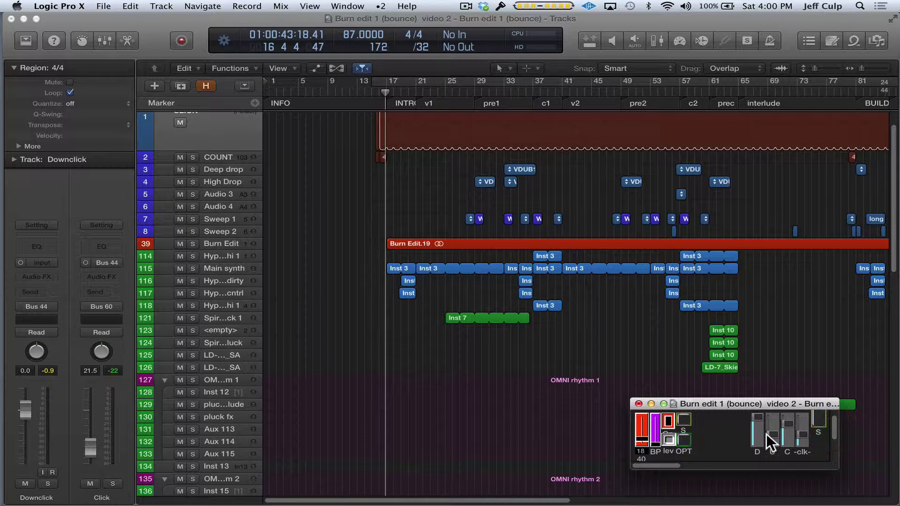
left_click(819, 419)
left_click_drag(890, 261, 893, 255)
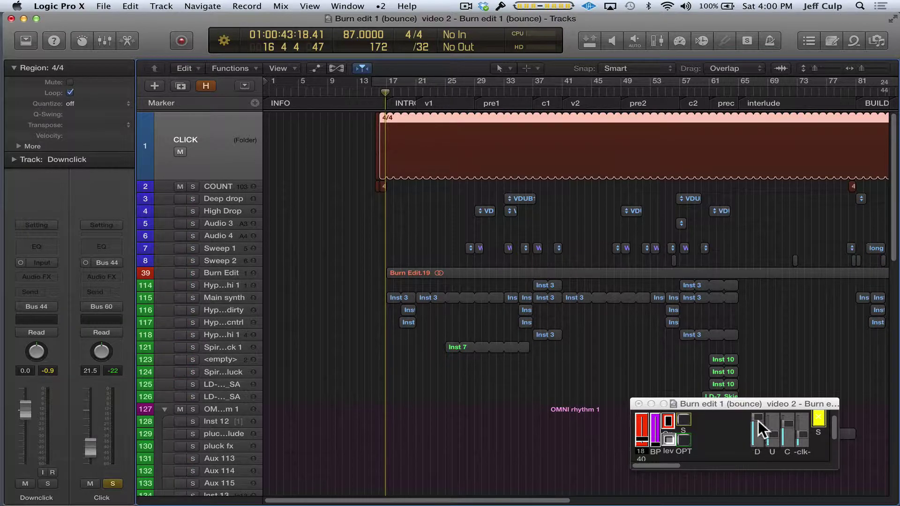
left_click_drag(788, 427, 790, 421)
left_click(416, 88)
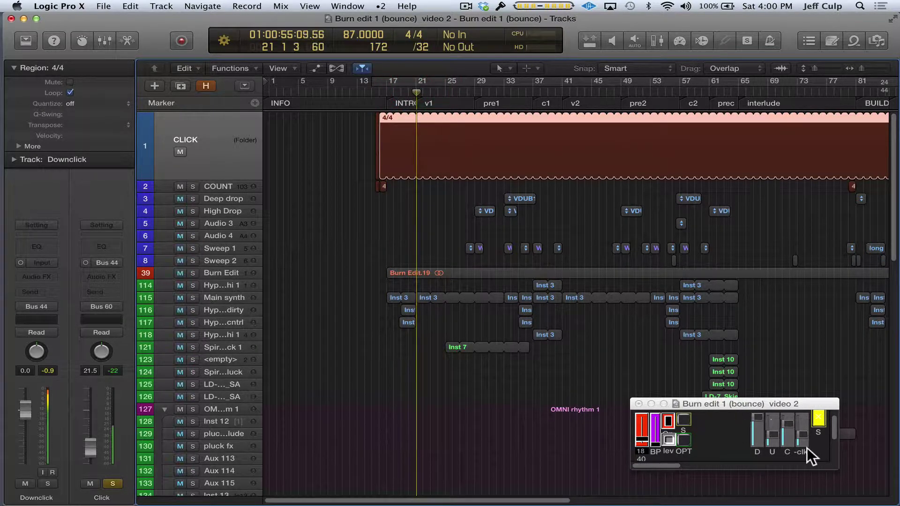
mouse_move(772, 434)
left_mouse_down()
mouse_move(774, 422)
mouse_move(776, 452)
mouse_move(774, 420)
mouse_move(773, 437)
left_mouse_up()
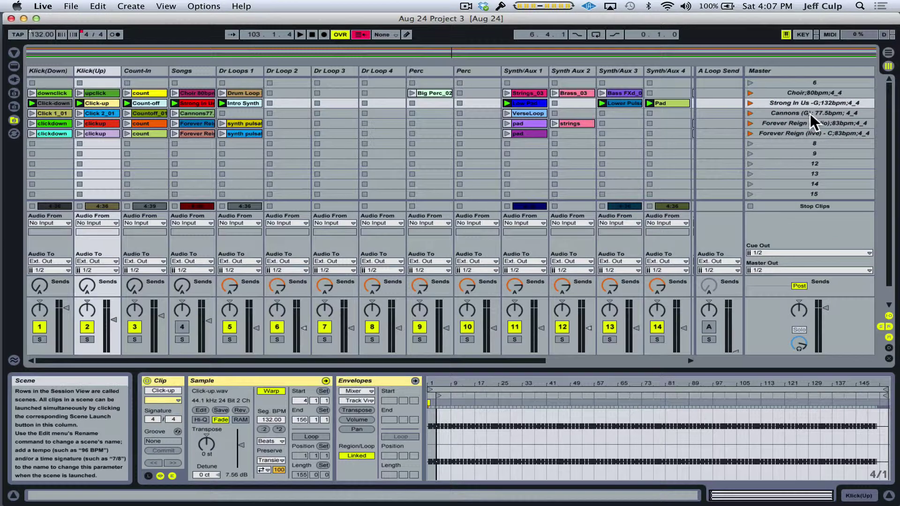
Launch the Cannons (G) 77.5 bpm scene and raise the Click 2_01 clip gain slightly.
left_click(810, 113)
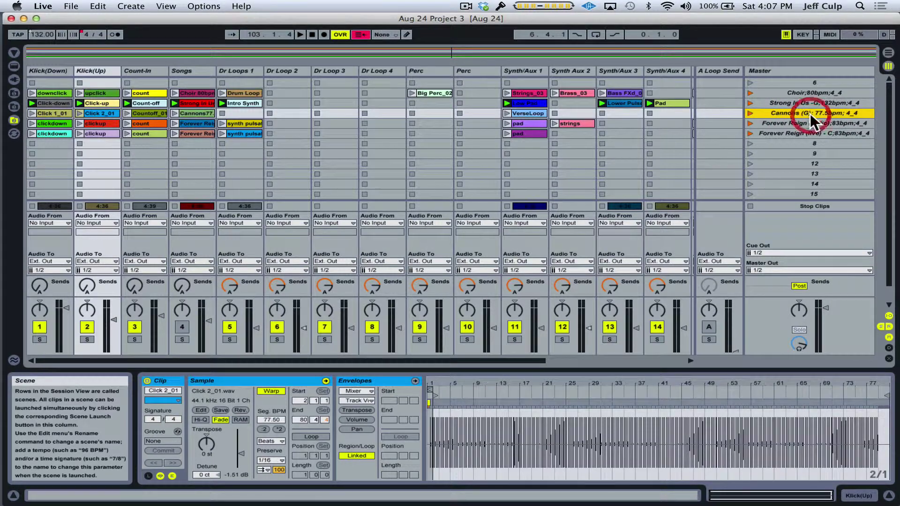
left_click(97, 113)
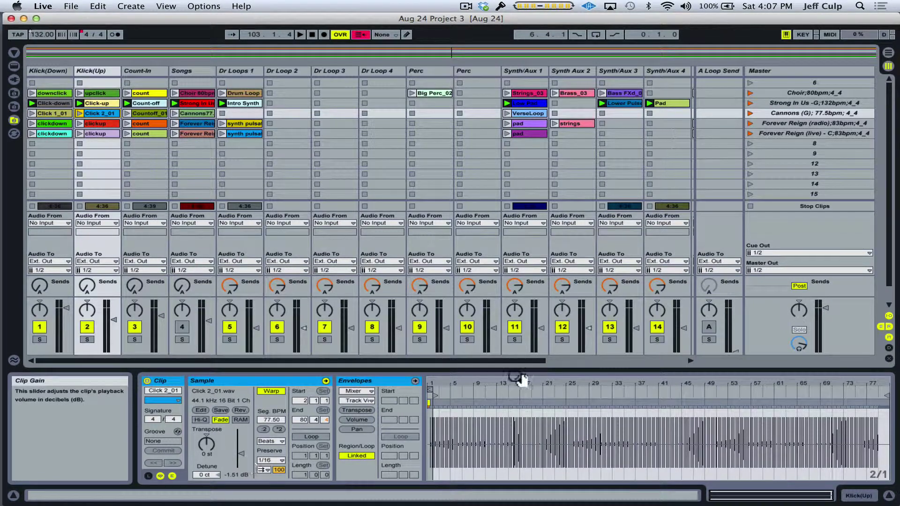
left_click(750, 113)
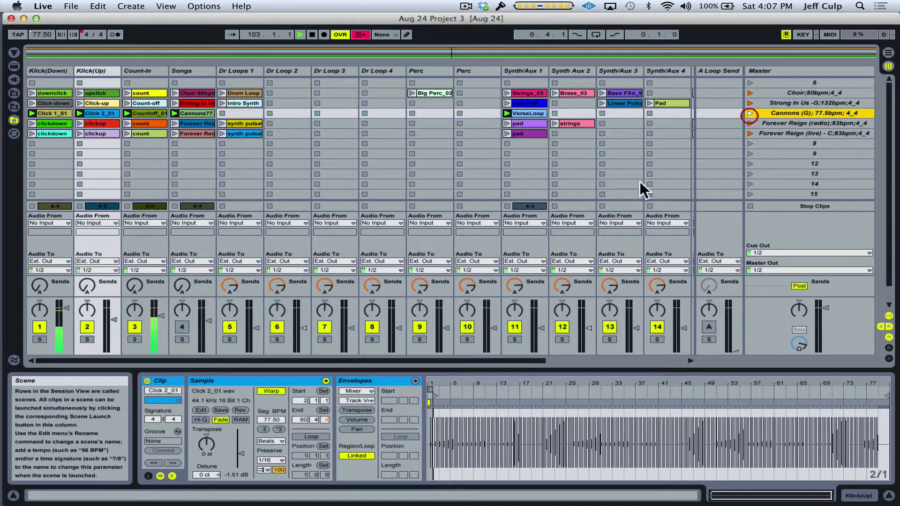
left_click_drag(244, 454, 241, 452)
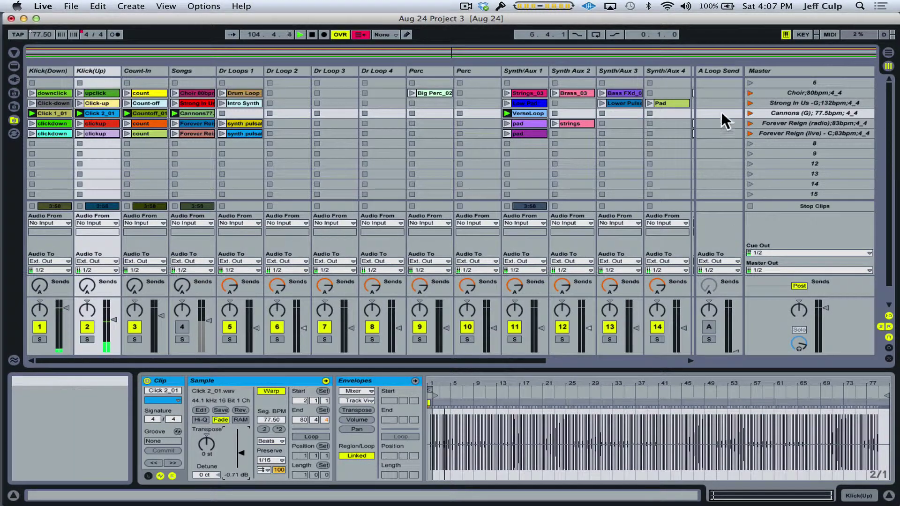
Set the Click-up clip gain to 4.13 dB, solo Count-In, and launch Strong In Us at 132 bpm.
left_click(748, 103)
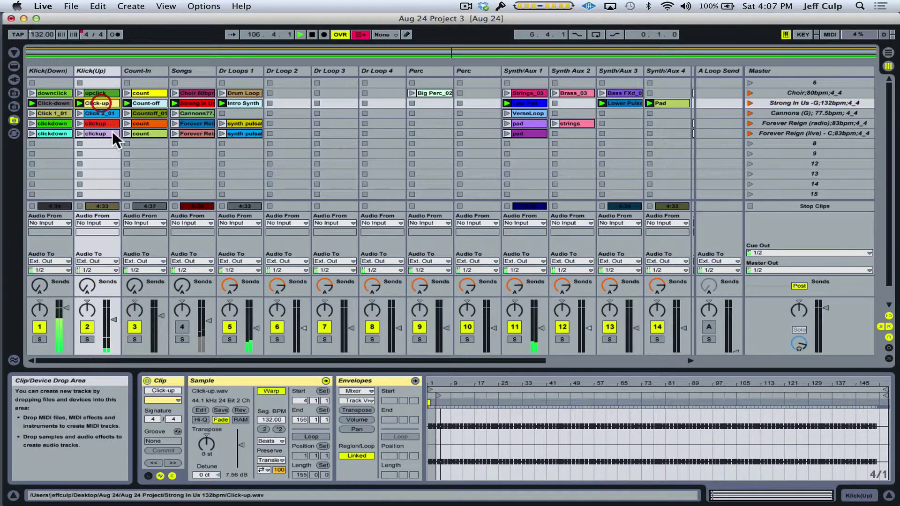
mouse_move(244, 452)
left_mouse_down()
mouse_move(244, 472)
mouse_move(240, 449)
left_mouse_up()
key("space")
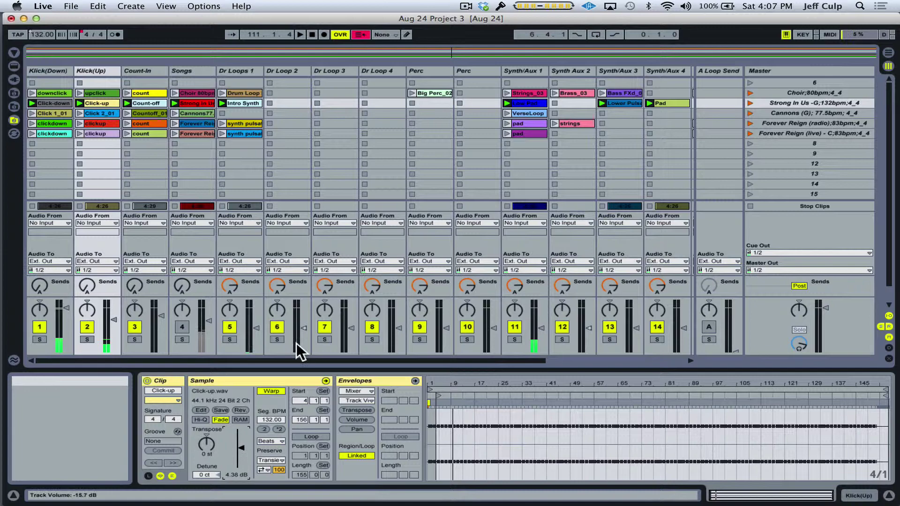
left_click(134, 339)
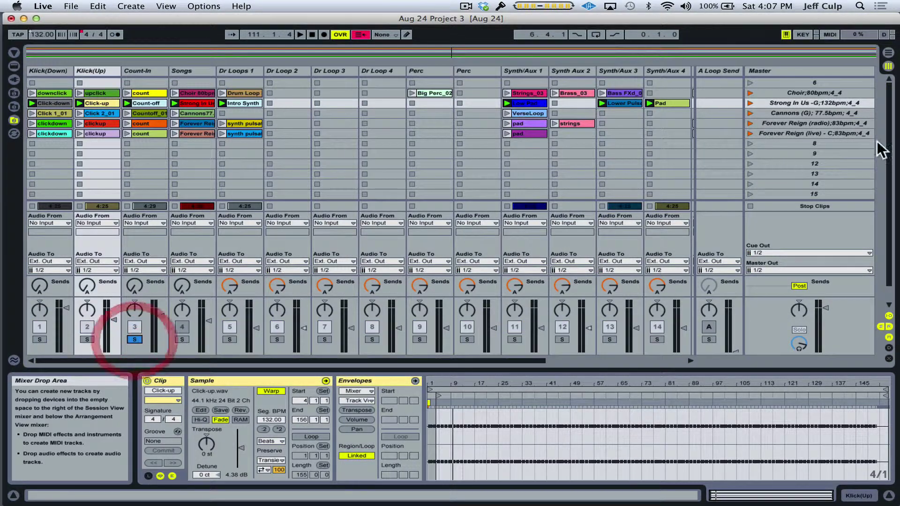
left_click(749, 101)
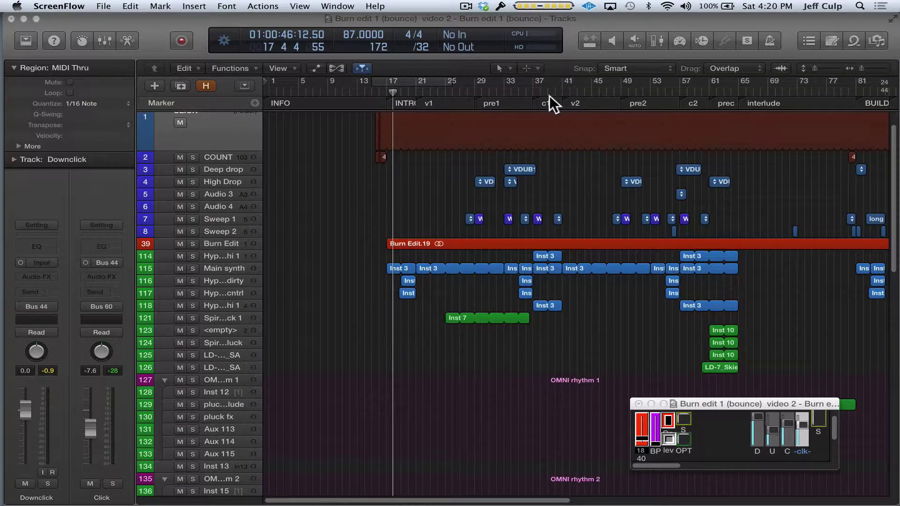
Move the cycle start back to bar 15 in Logic, zooming in to place it precisely.
left_click(412, 173)
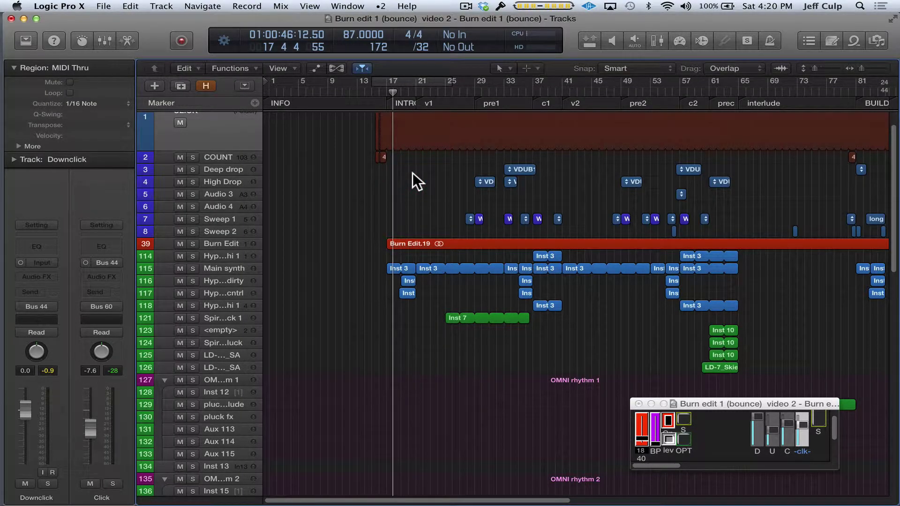
left_click(420, 80)
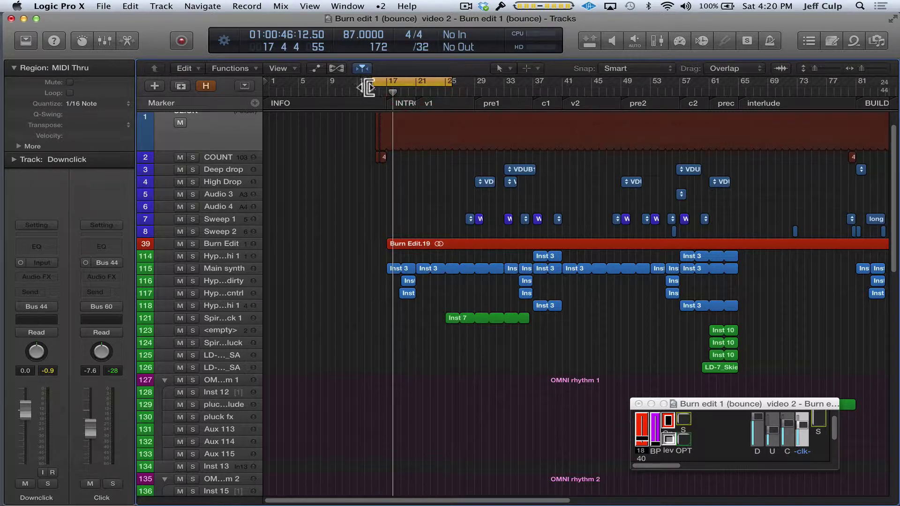
left_click_drag(368, 86, 371, 89)
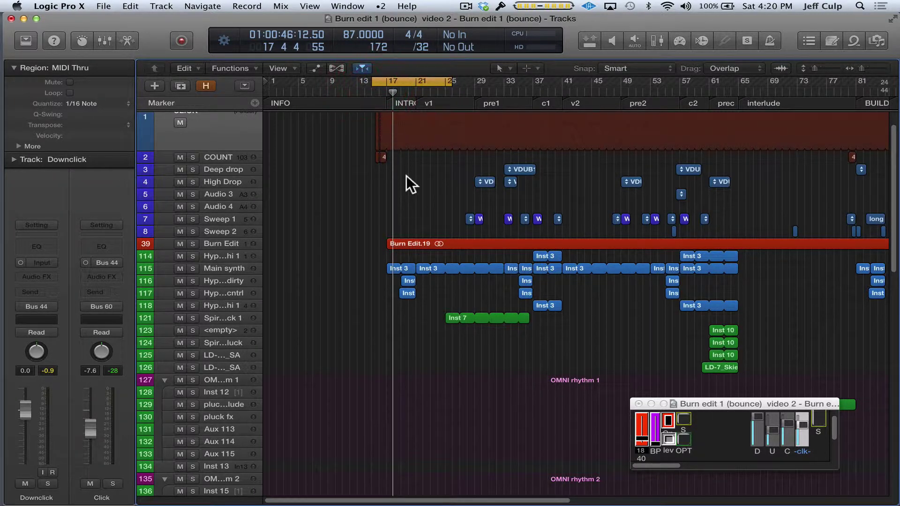
left_click_drag(401, 180, 354, 121)
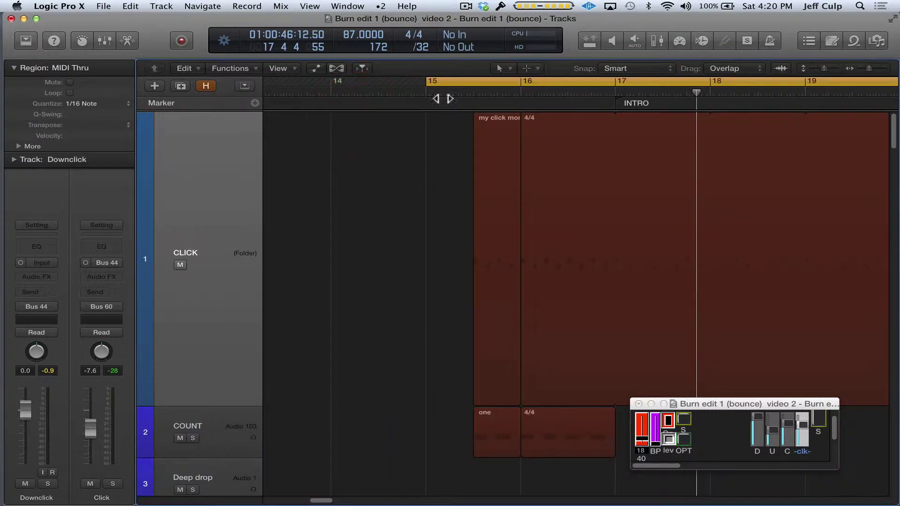
mouse_move(424, 86)
left_mouse_down()
mouse_move(473, 90)
mouse_move(426, 83)
left_mouse_up()
Audition the soloed Click track from the cycle start, then unsolo it and zoom out.
left_click(815, 419)
key("space")
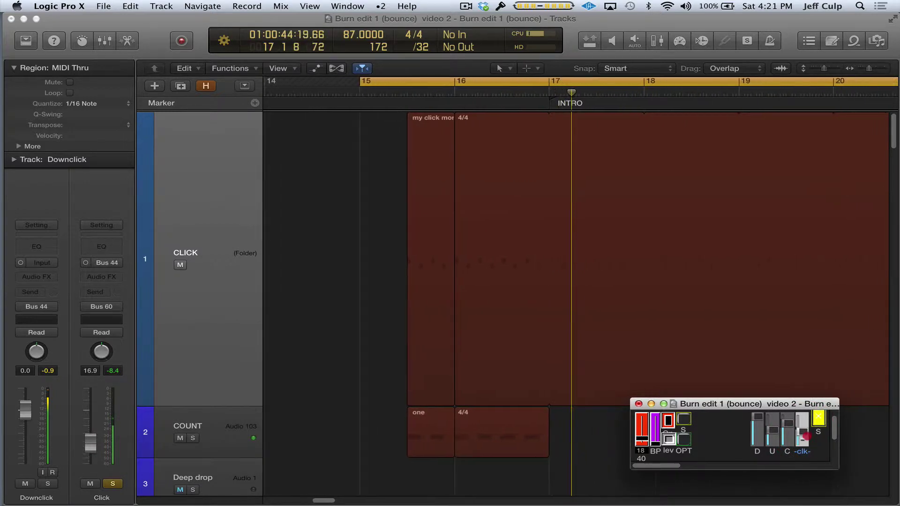
left_click(819, 417)
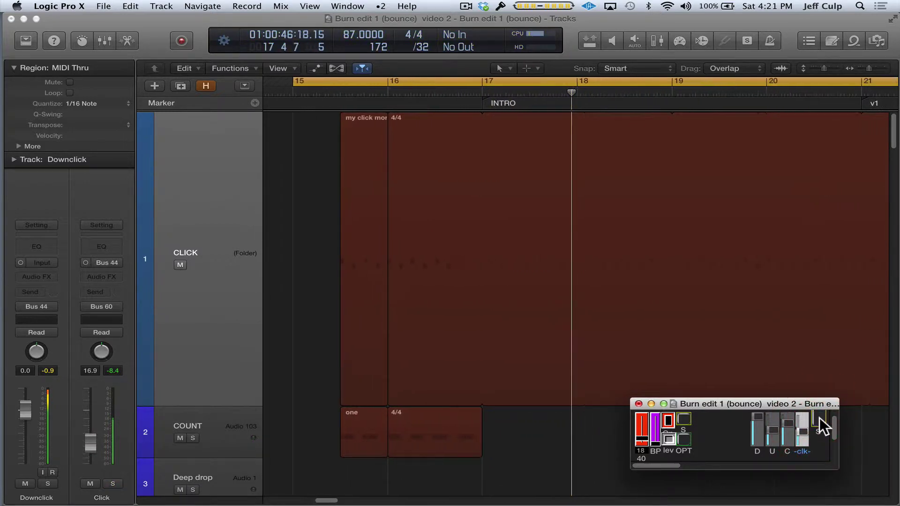
left_click(520, 428)
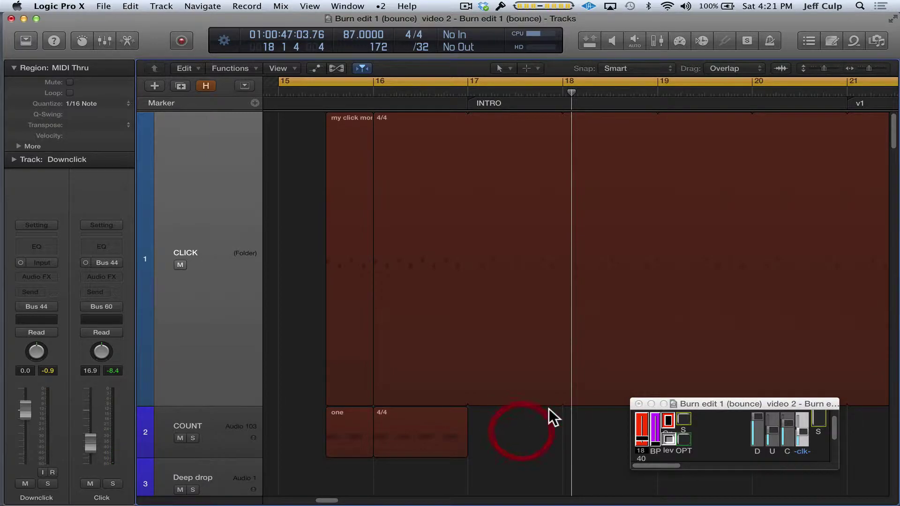
key("z")
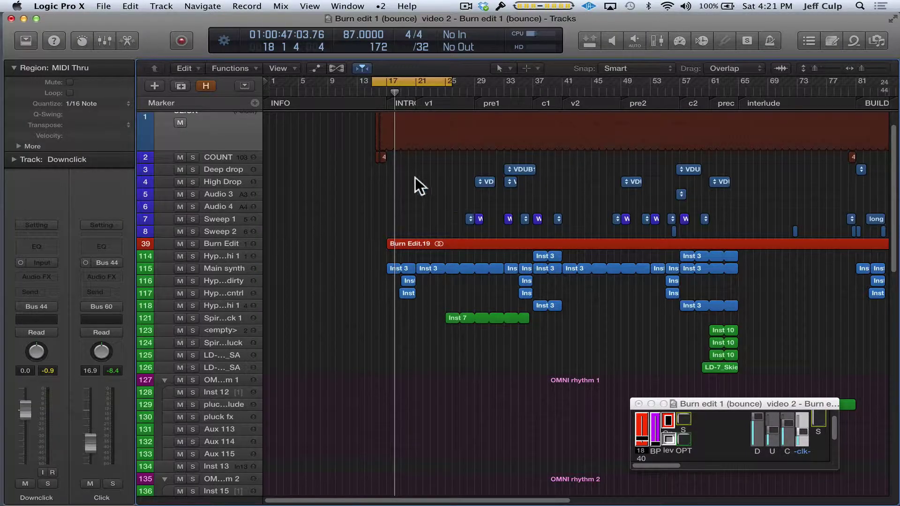
Extend the cycle range from bar 15 to the song's end.
left_click(428, 323)
key("z")
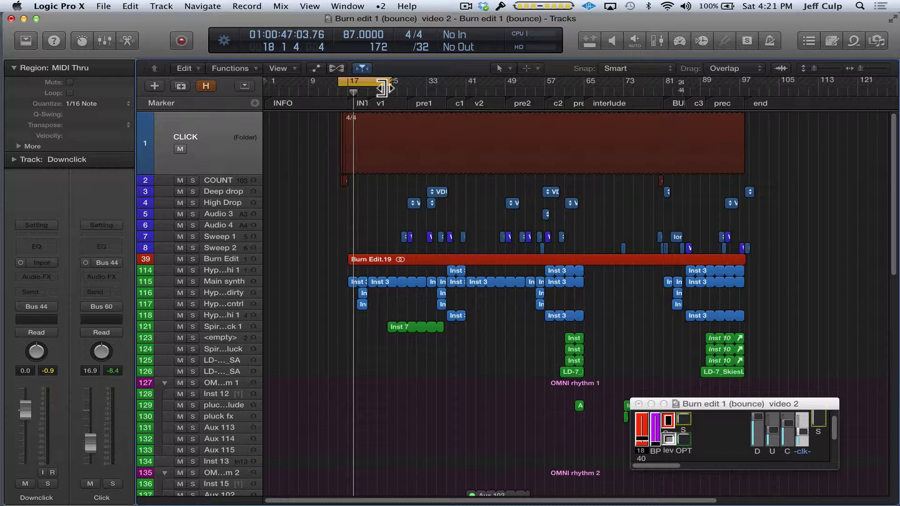
left_click_drag(383, 88, 749, 106)
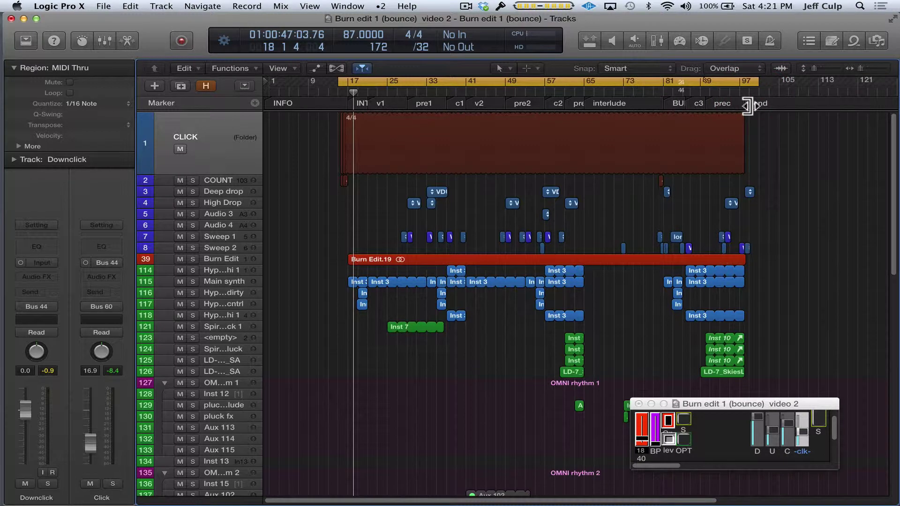
Solo the Click track and set its level to -7.6 dB.
left_click(819, 417)
left_click_drag(802, 439, 803, 424)
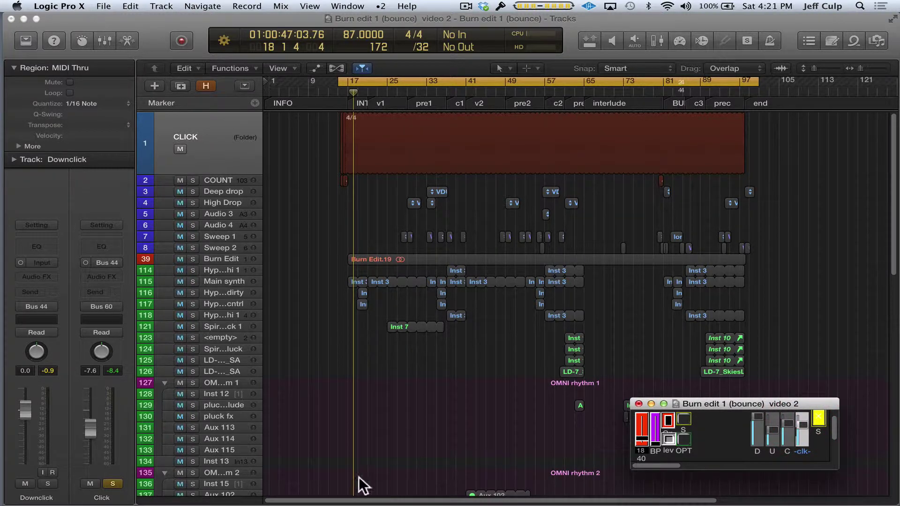
left_click(112, 485)
left_click(112, 486)
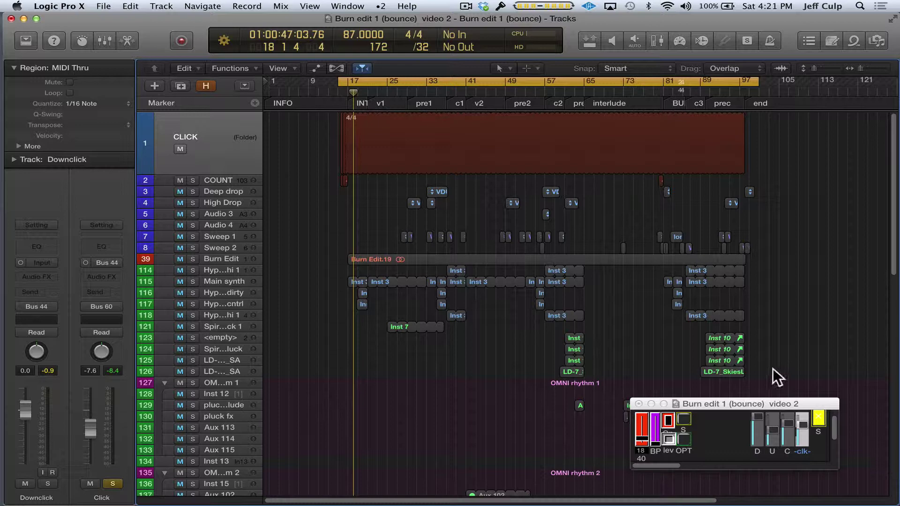
left_click(708, 414)
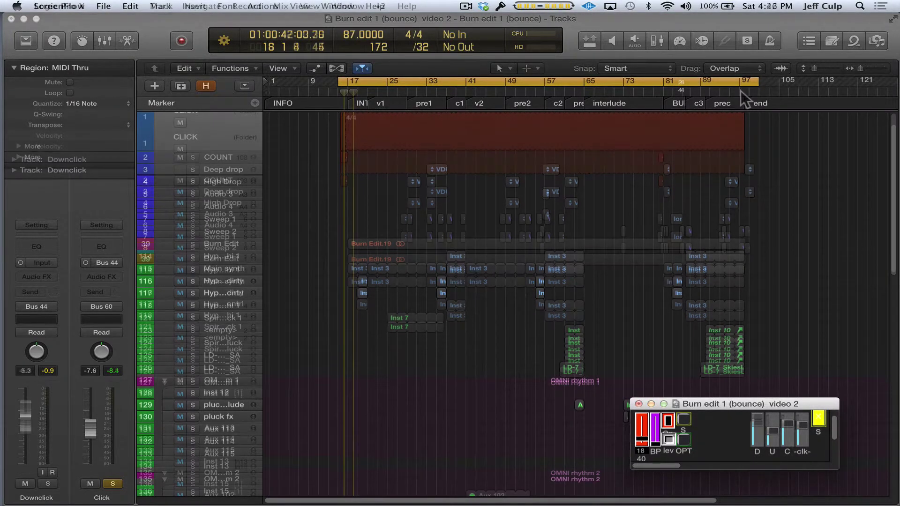
Raise the Downclick level and adjust the U and C click faders with Click kept soloed.
left_click(743, 399)
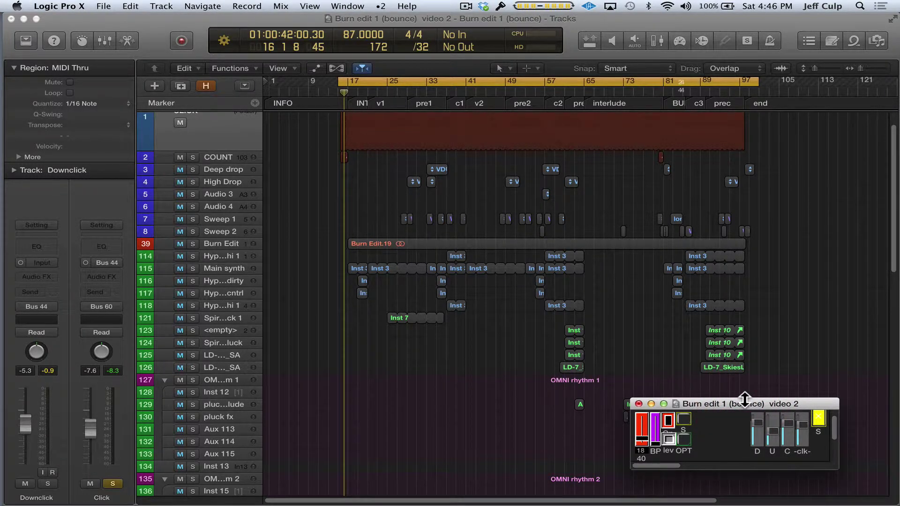
left_click_drag(758, 424, 758, 417)
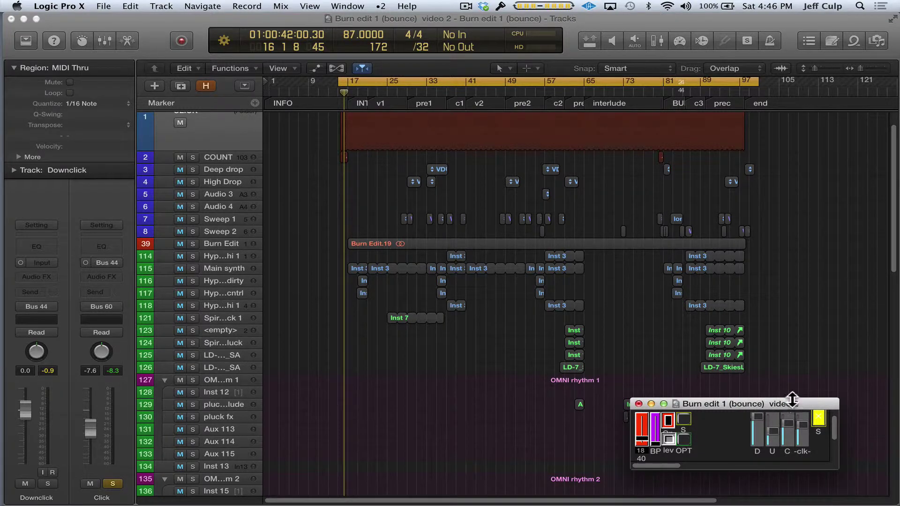
left_click(815, 415)
left_click(815, 415)
left_click_drag(772, 431, 770, 474)
left_click_drag(790, 421, 802, 358)
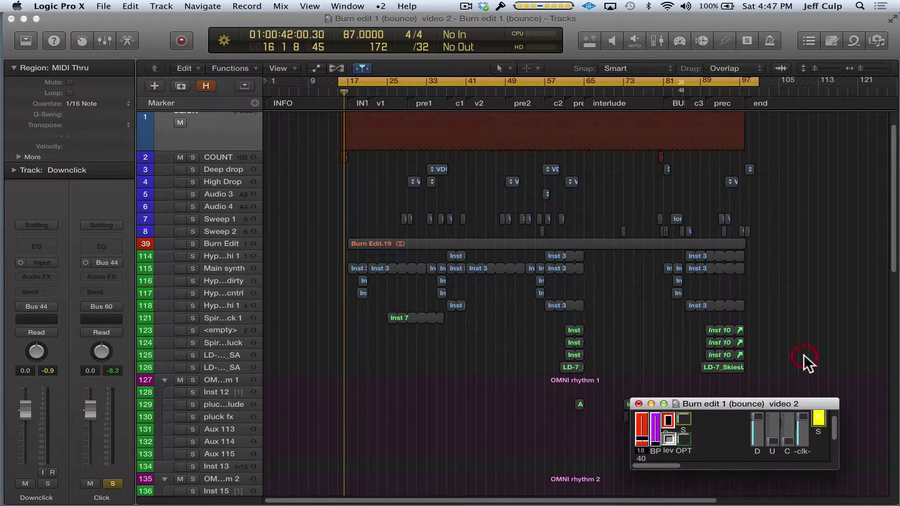
Play the cycle once, then mute nearly every other track.
key("space")
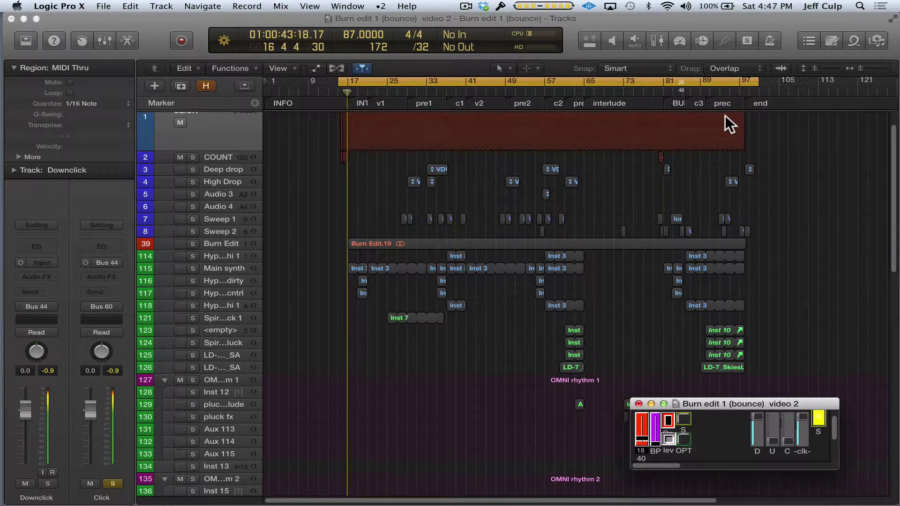
key("space")
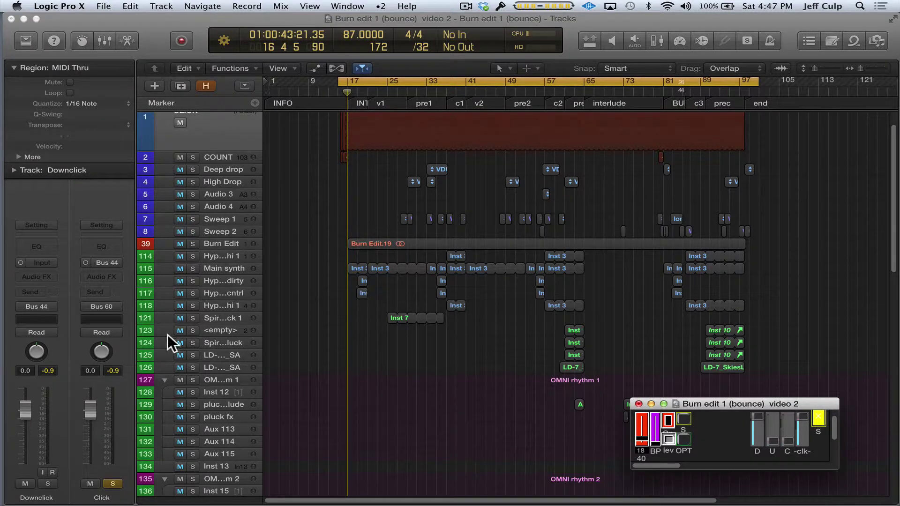
left_click(183, 281, "alt")
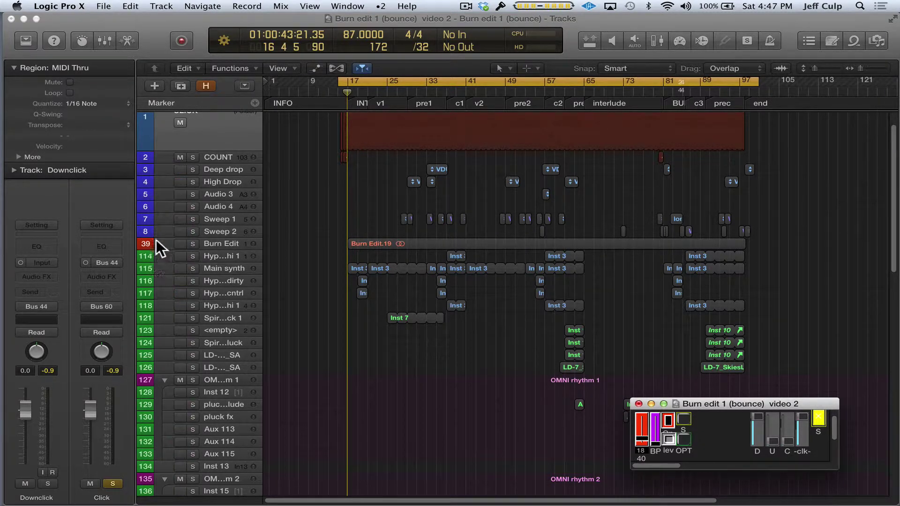
left_click(180, 232, "alt")
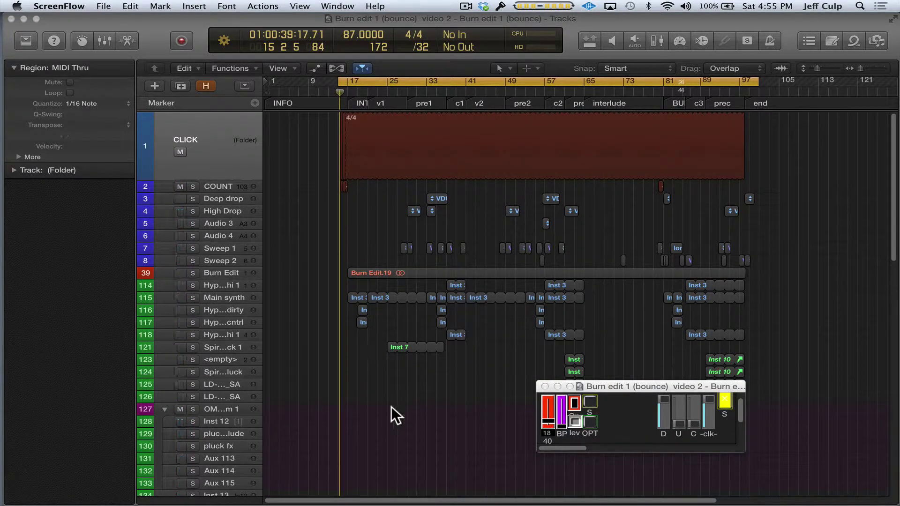
Open Logic's Mixer with X and scroll across to the last channel strips.
left_click(391, 406)
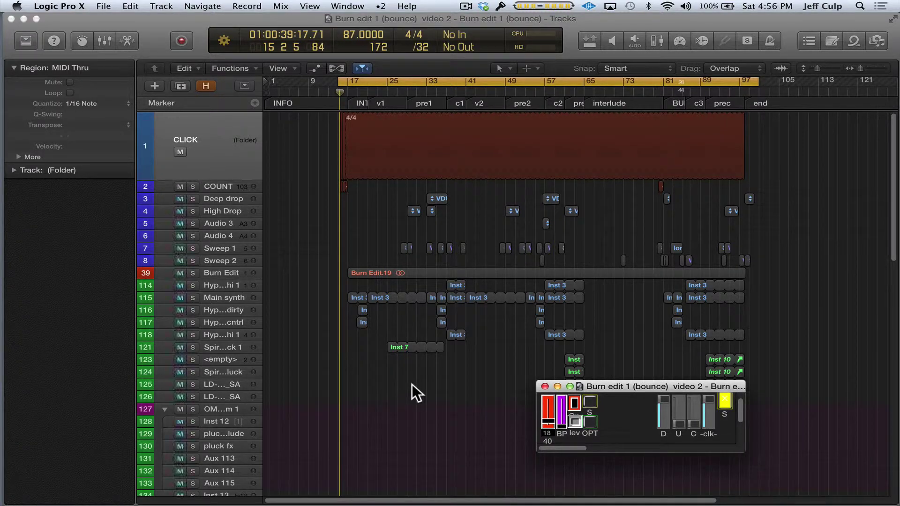
key("x")
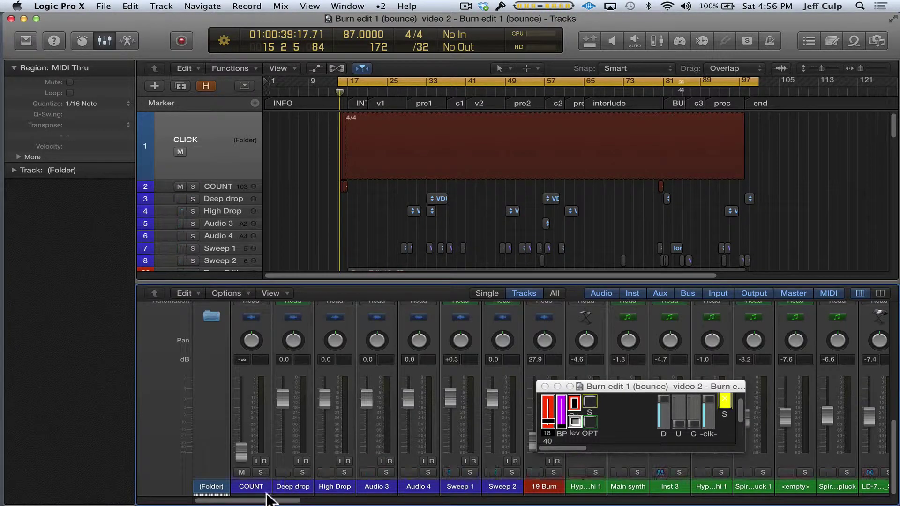
key("x")
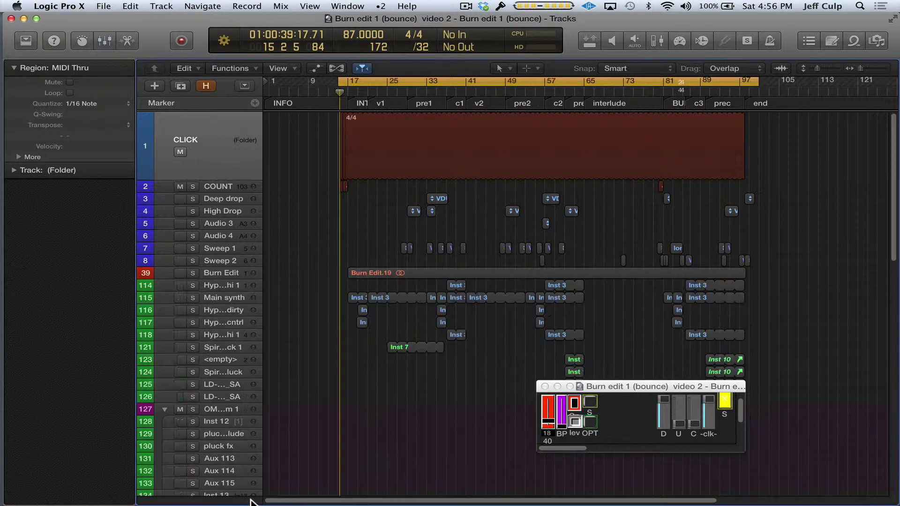
key("x")
left_click_drag(251, 501, 838, 502)
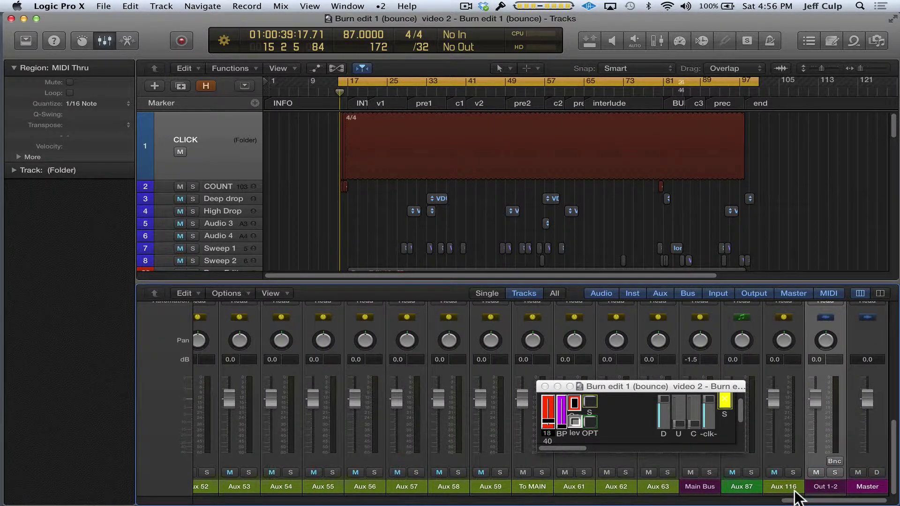
Select the Master and Out 1-2 strips and set the last channel's input to mono.
left_click(872, 483)
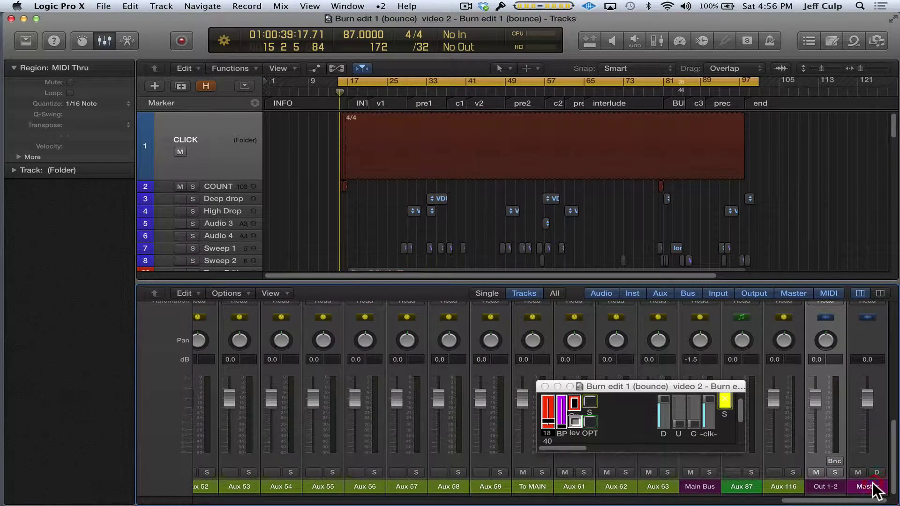
left_click(826, 490)
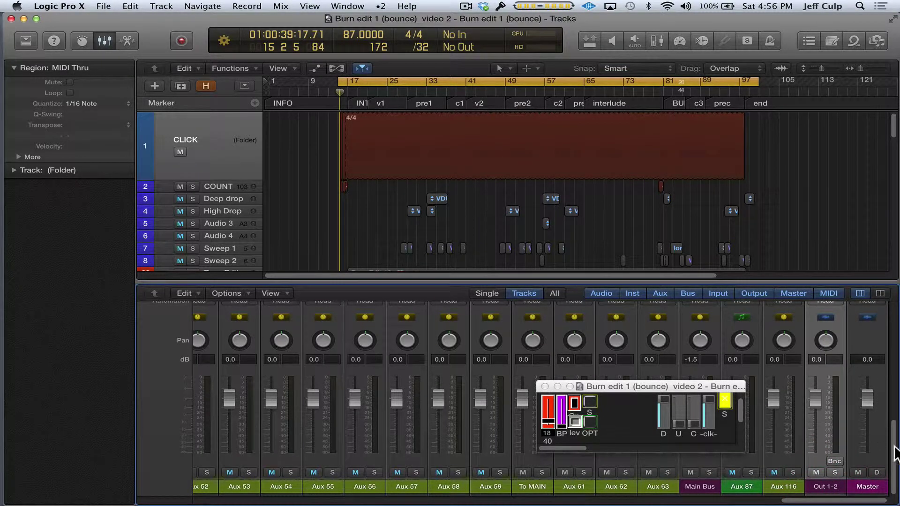
left_click_drag(895, 452, 891, 318)
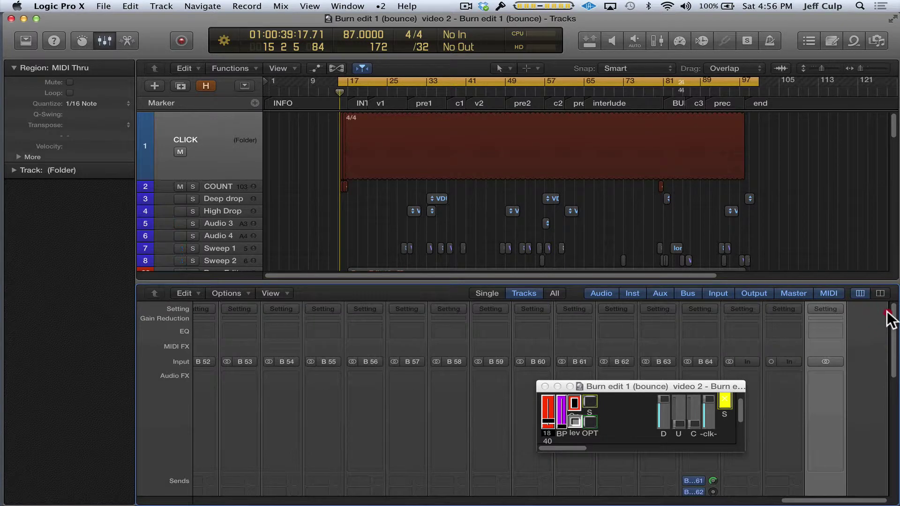
left_click(825, 362)
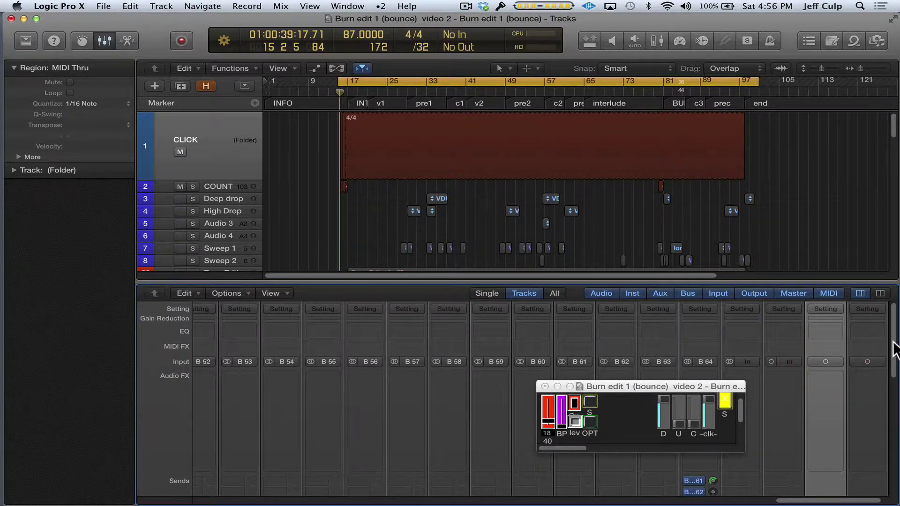
scroll(893, 421, "down", 5)
Set the Out 1-2 bounce resolution to 16 Bit and continue to the save dialog.
scroll(895, 494, "up", 2)
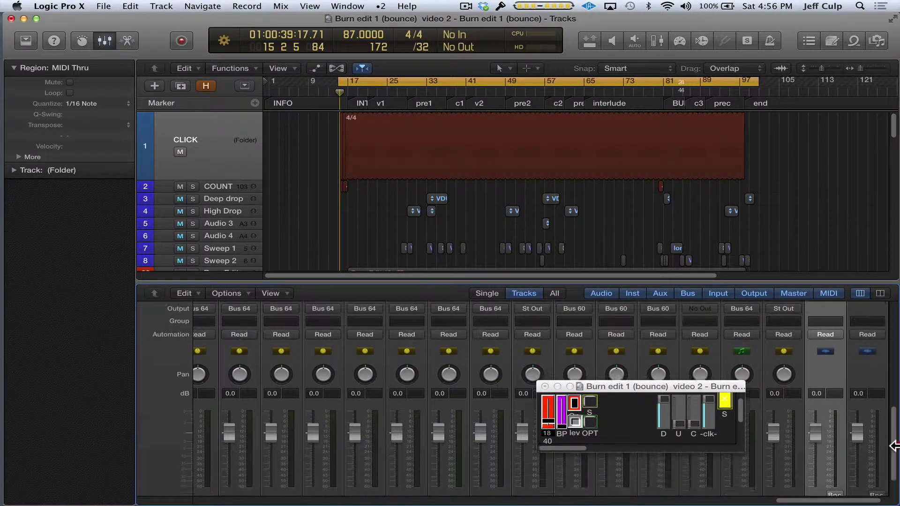
scroll(895, 478, "down", 2)
left_click(894, 468)
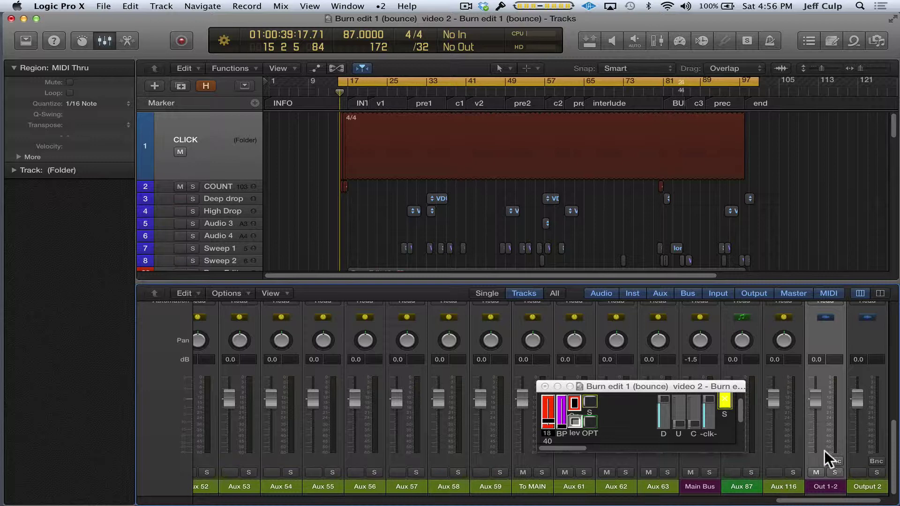
left_click(833, 460)
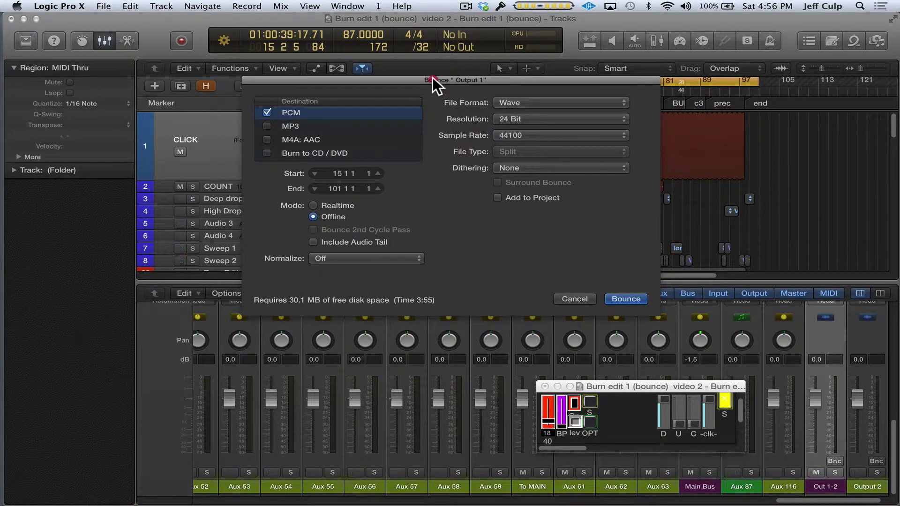
left_click_drag(433, 79, 379, 101)
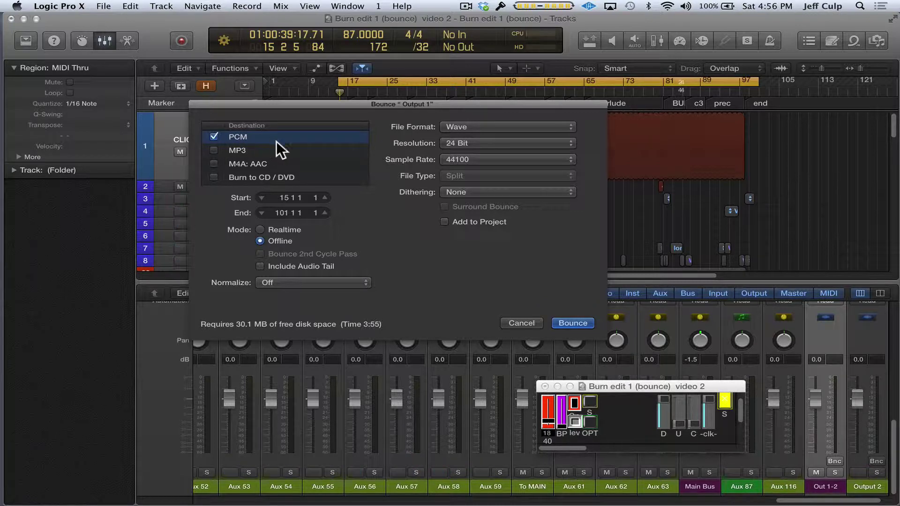
left_click(458, 144)
left_click(460, 133)
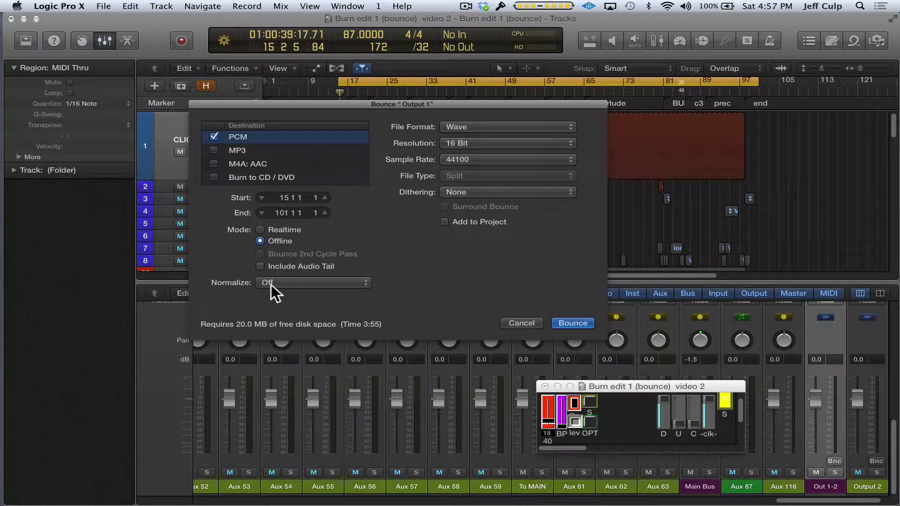
left_click(574, 322)
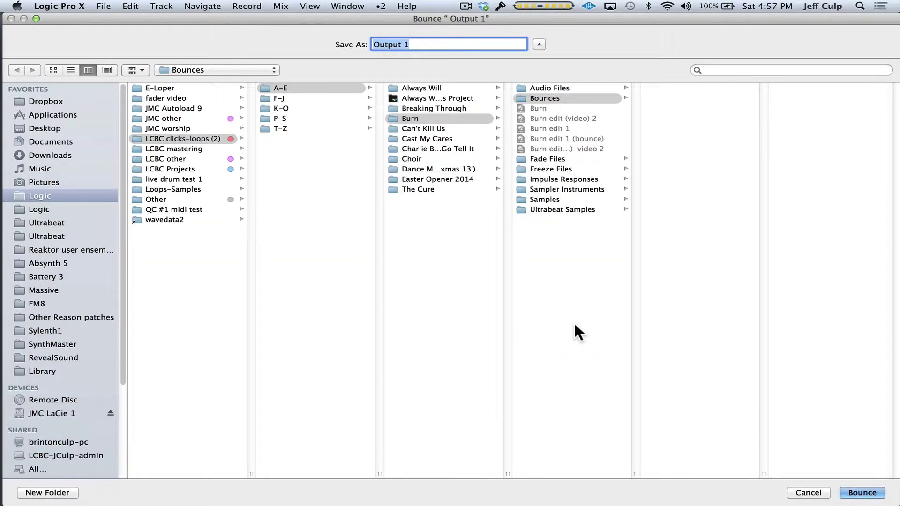
Create a 'Burn audio' folder on the Desktop and bounce the click into it as 'clickdown'.
left_click(44, 125)
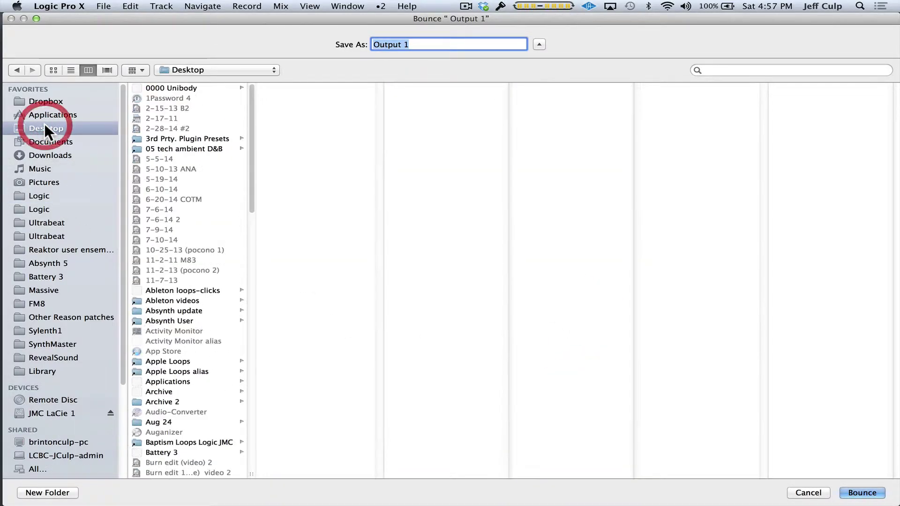
left_click(37, 493)
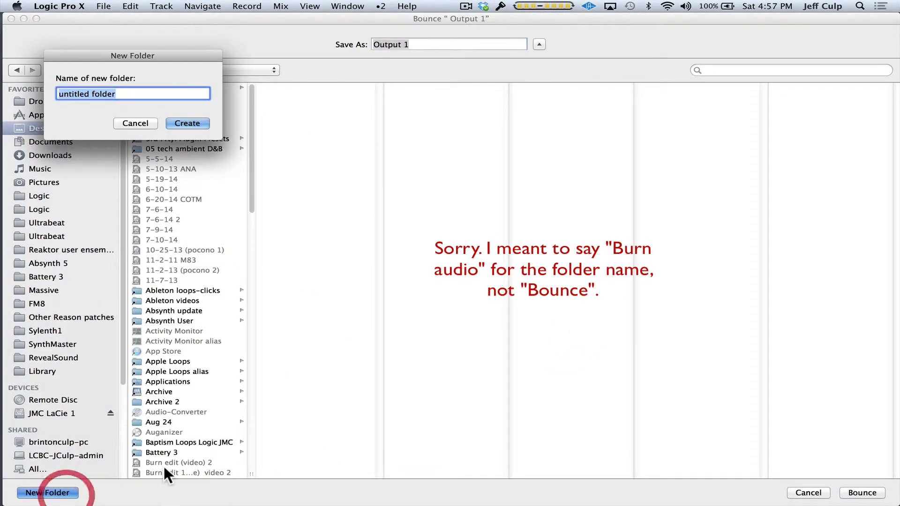
type("Bu")
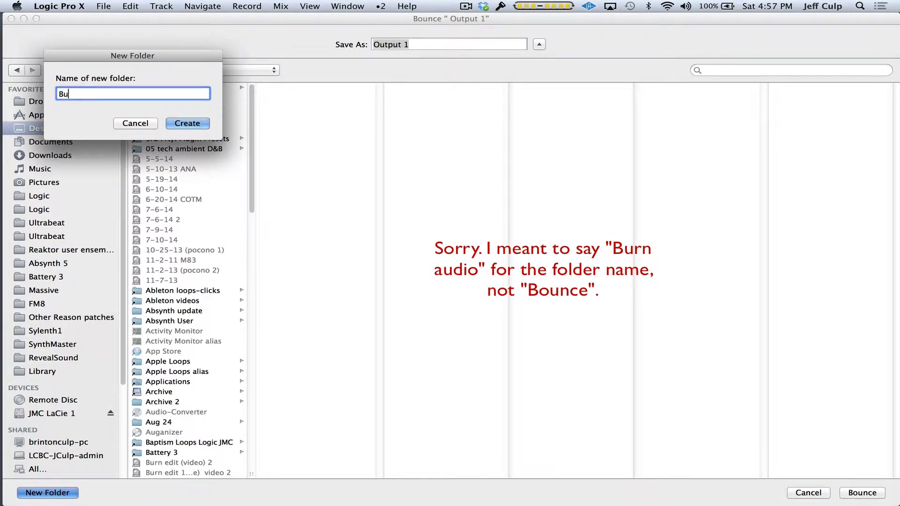
type("rn audio")
left_click(425, 41)
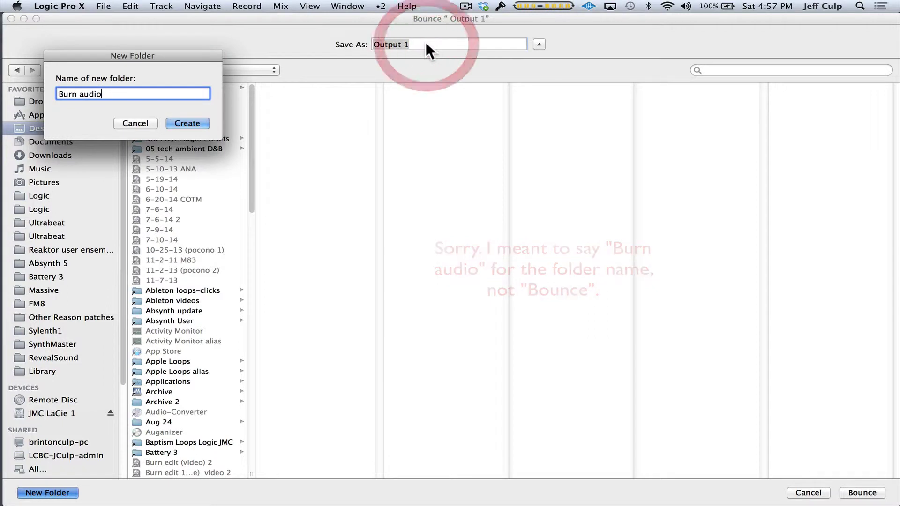
left_click(187, 123)
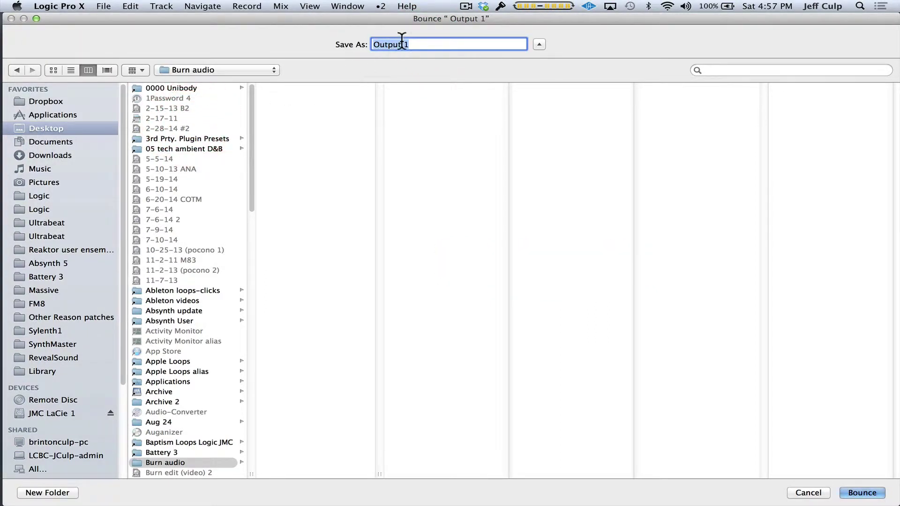
type("clickdown")
key("Return")
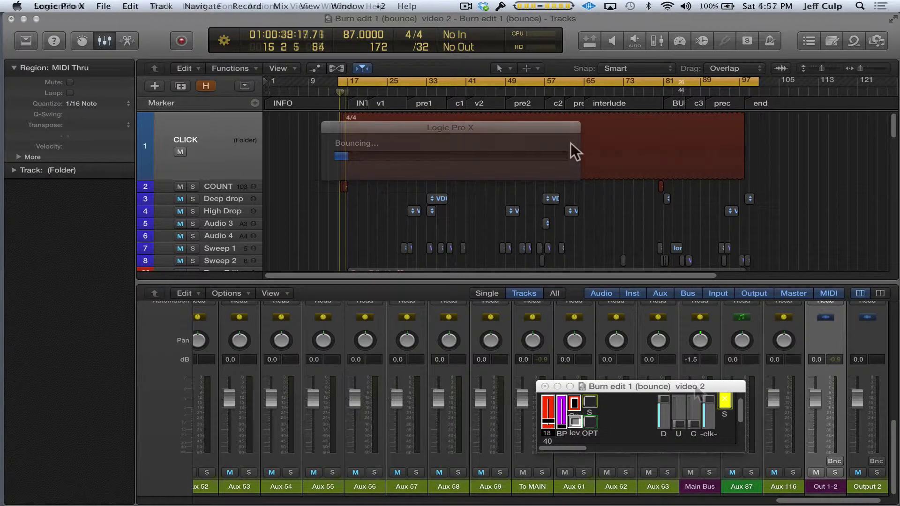
Toggle mute groups in the floating controller, muting tracks 3–8 and the non-click tracks.
left_click(697, 389)
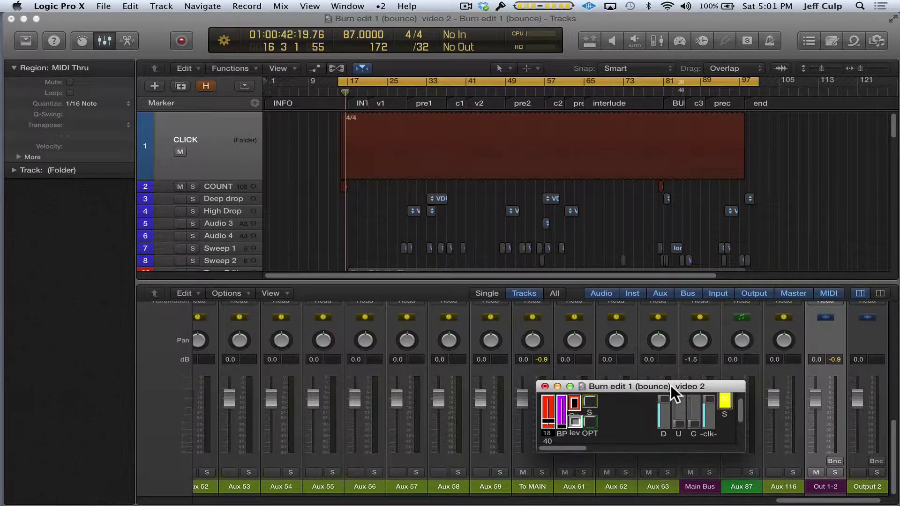
left_click(660, 420)
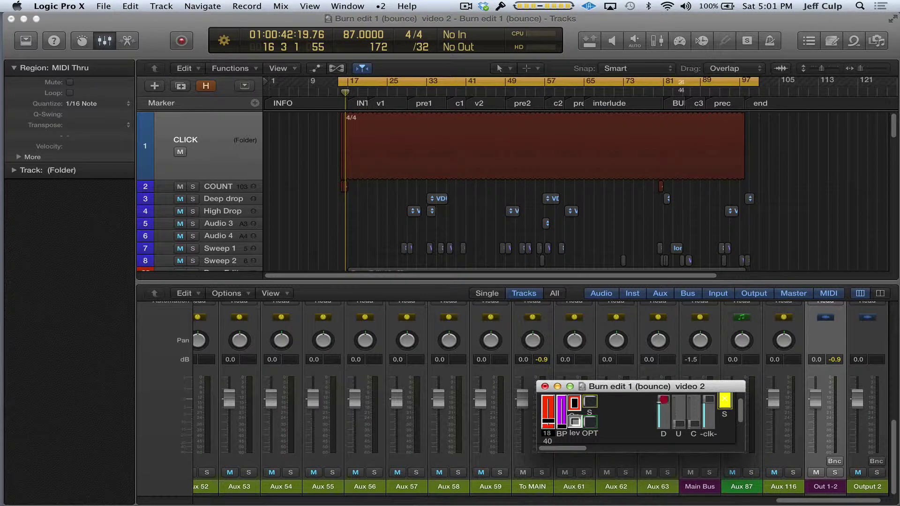
left_click(664, 408)
mouse_move(677, 423)
left_mouse_down()
mouse_move(677, 391)
mouse_move(691, 381)
left_mouse_up()
left_click(692, 382)
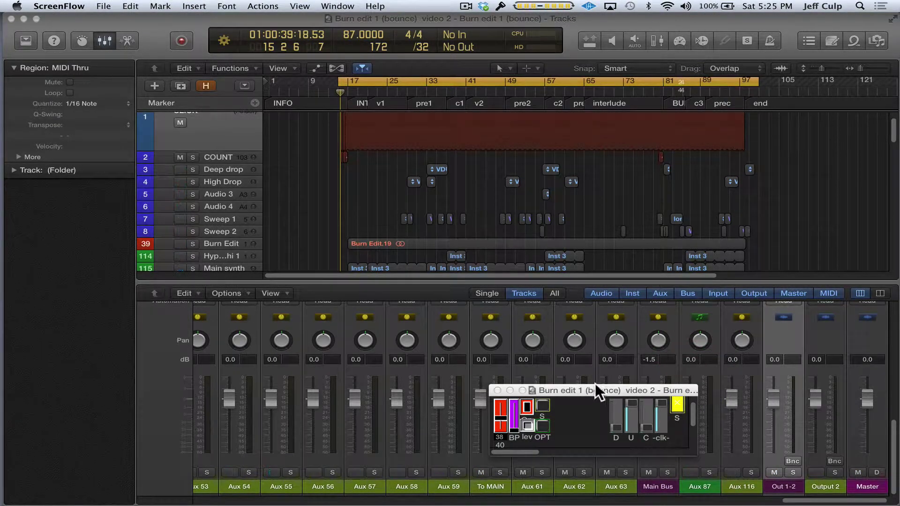
Clear the mutes on tracks 3 onward and re-mute tracks 2 through 115.
left_click(599, 387)
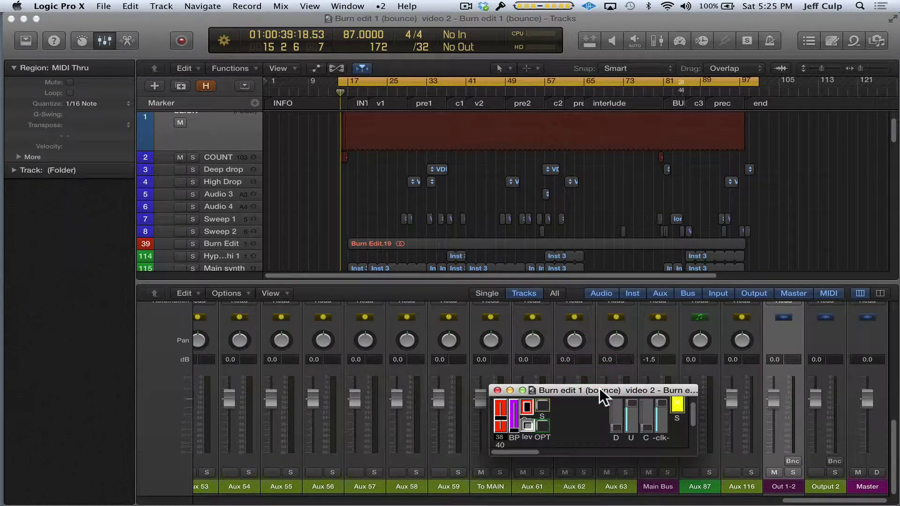
left_click(626, 396)
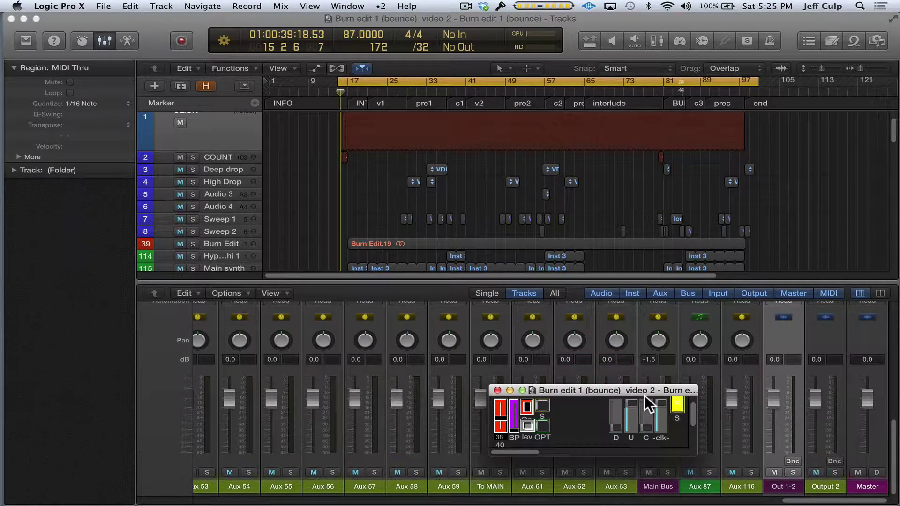
left_click(644, 395)
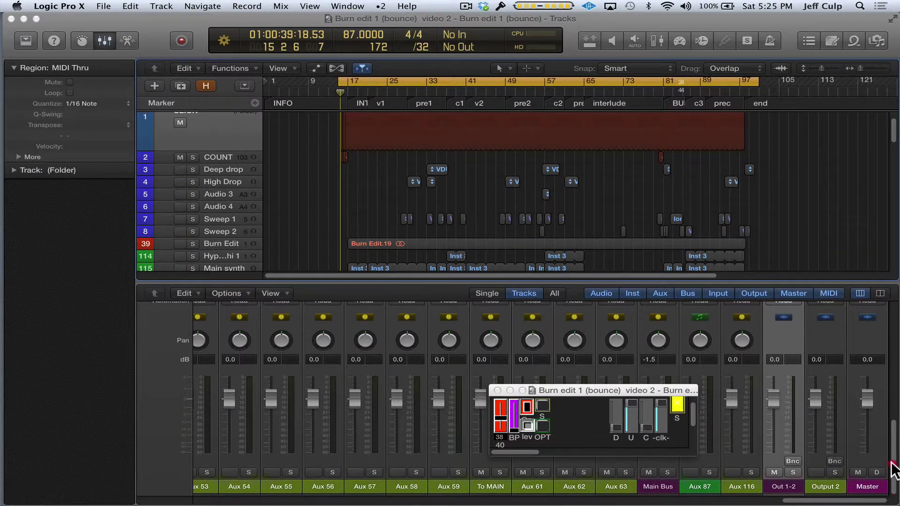
left_click_drag(891, 466, 886, 351)
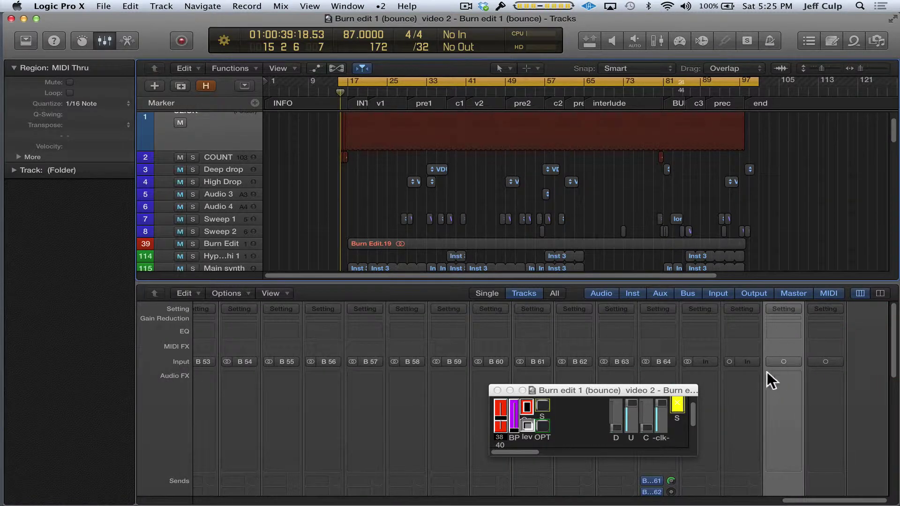
left_click(781, 362)
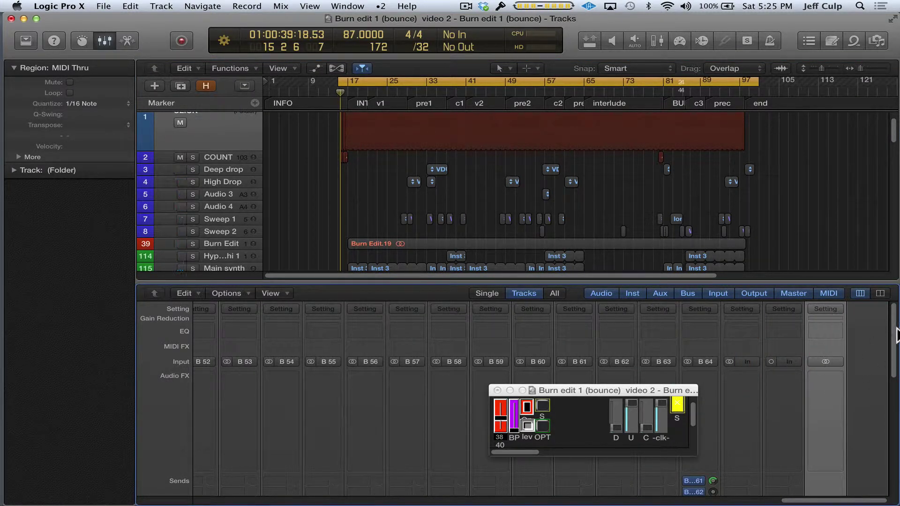
Close the mixer, solo the Burn Edit track at 0.0 dB, and clear remaining mutes.
left_click_drag(893, 337, 897, 457)
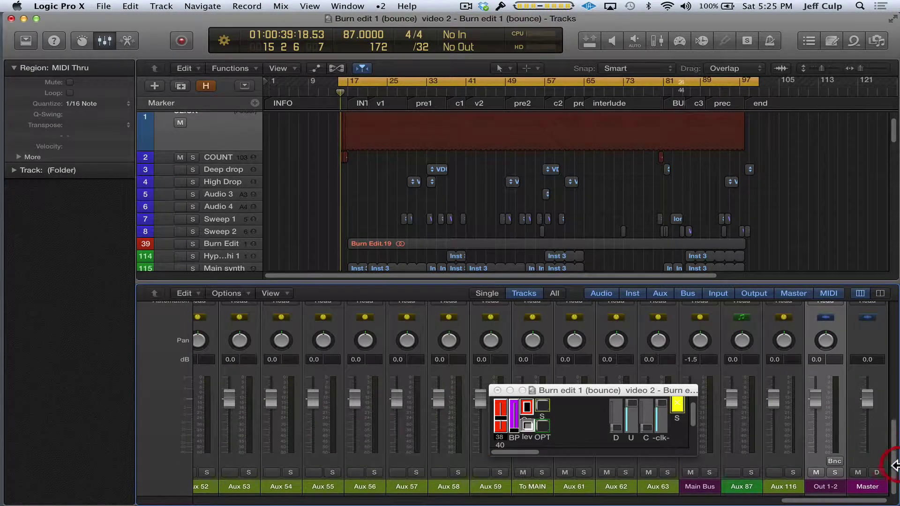
key("x")
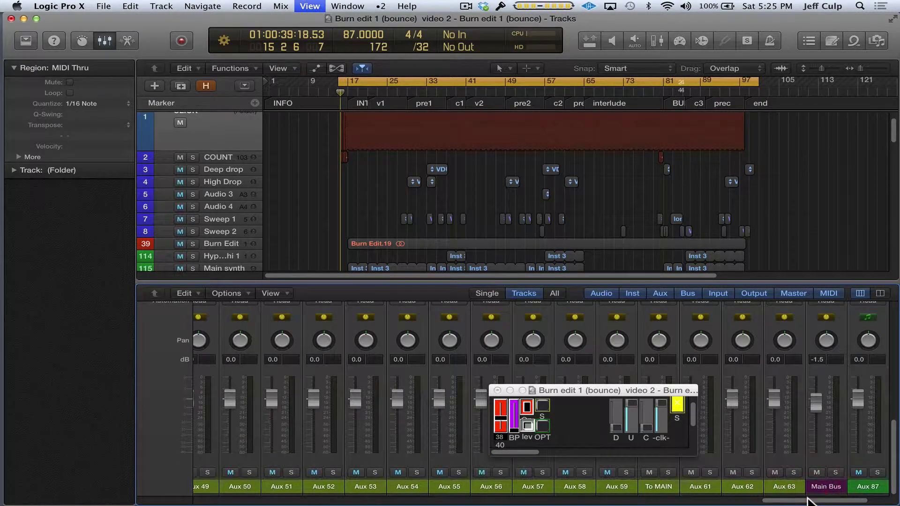
left_click(218, 241)
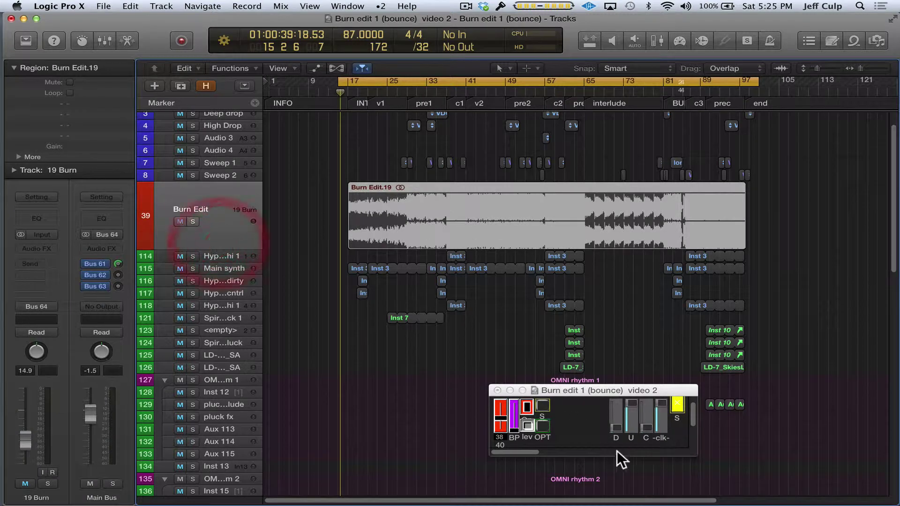
left_click(676, 404)
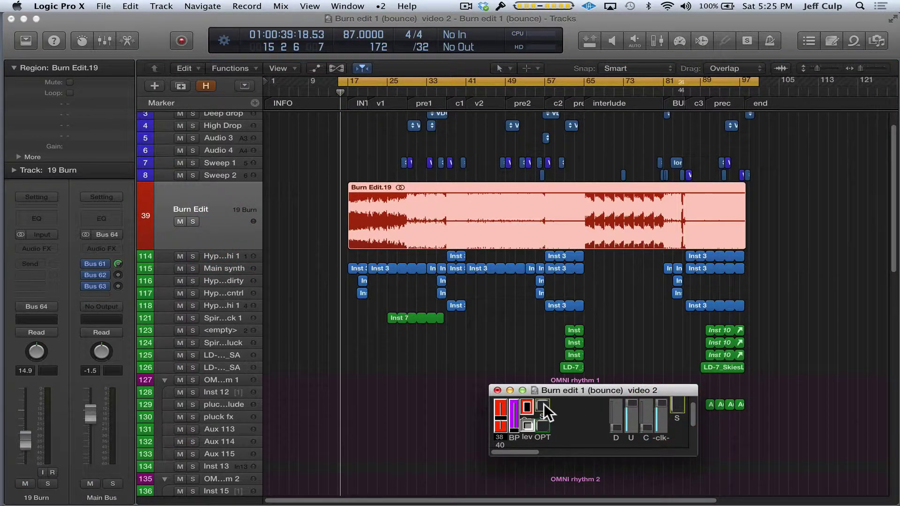
left_click(543, 405)
left_click(518, 409)
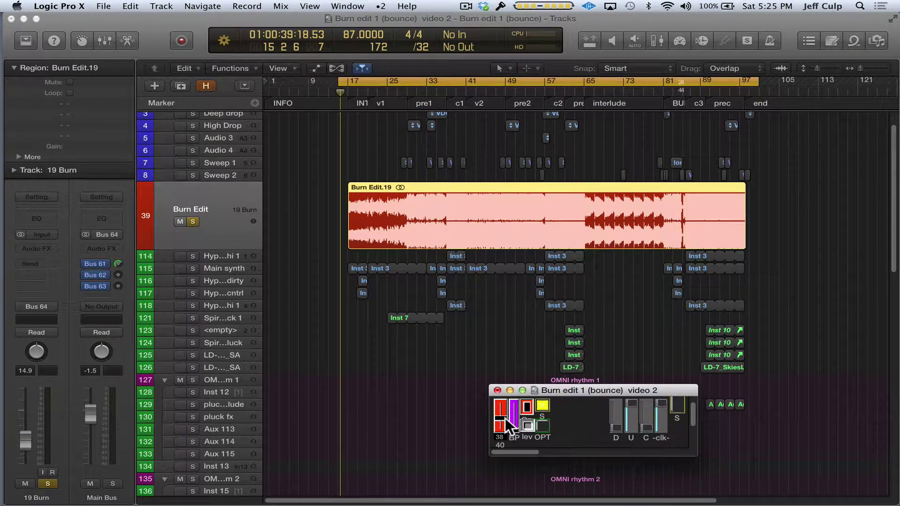
left_click_drag(499, 419, 489, 392)
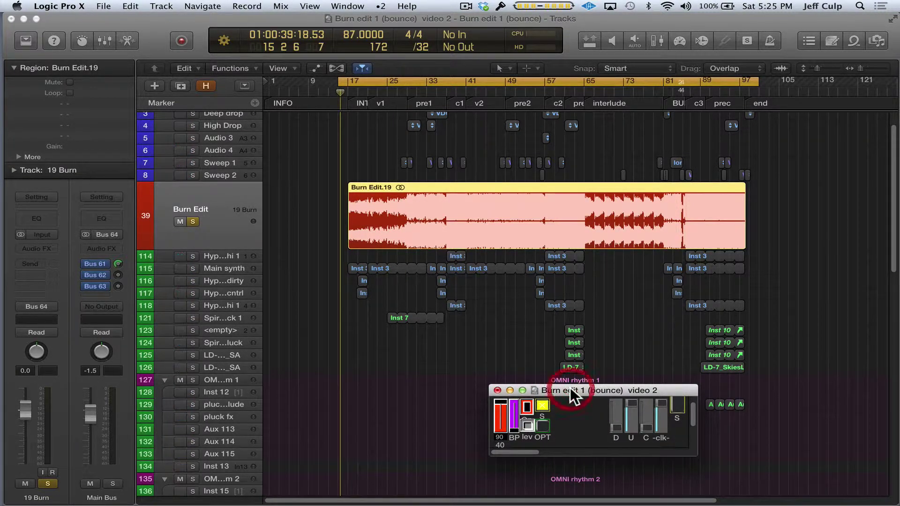
left_click(531, 405)
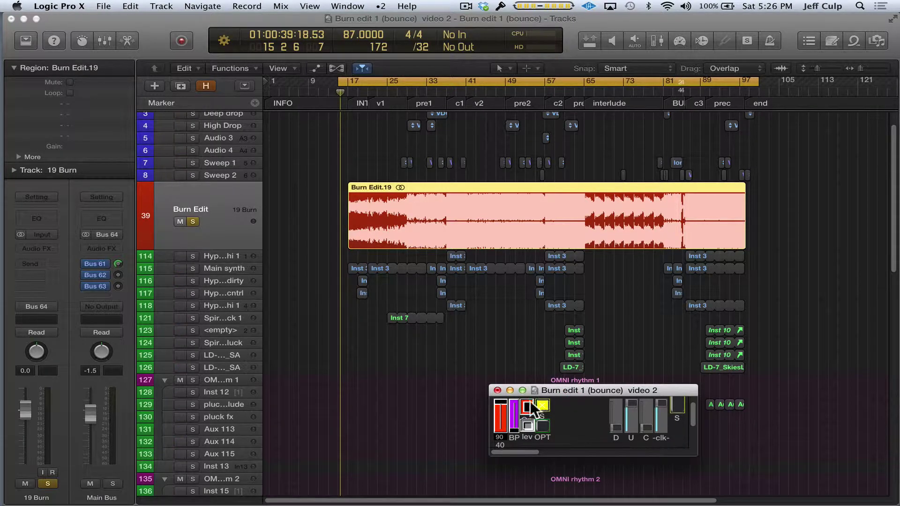
Open the Output 1-2 bounce settings with Cmd+B and confirm them.
left_click(837, 366)
key("super+b")
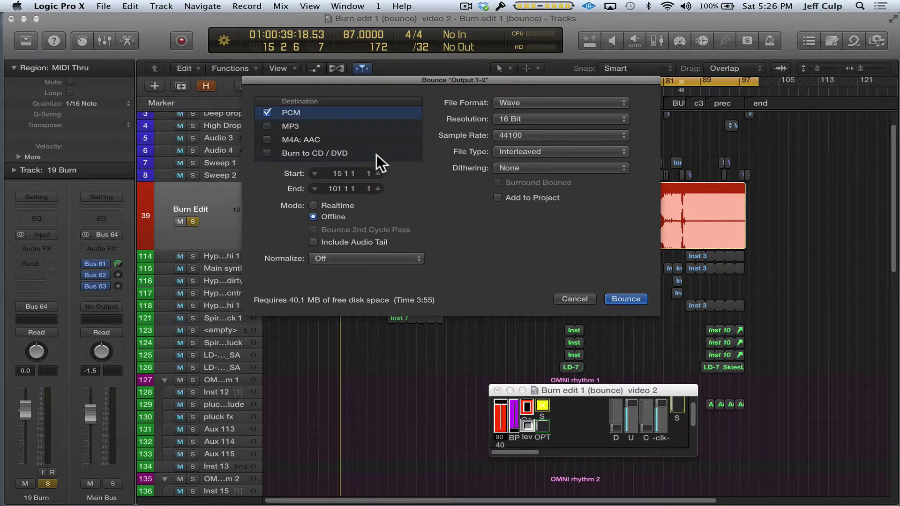
left_click_drag(344, 78, 356, 122)
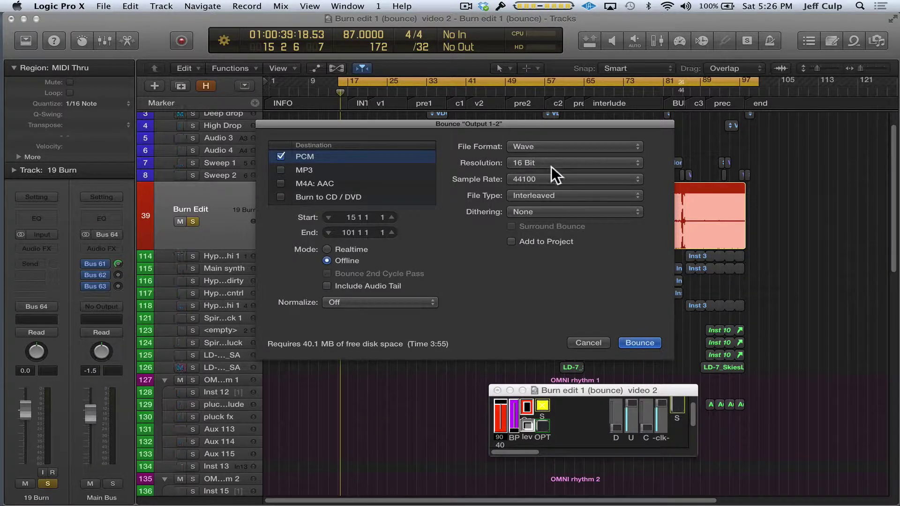
left_click(642, 340)
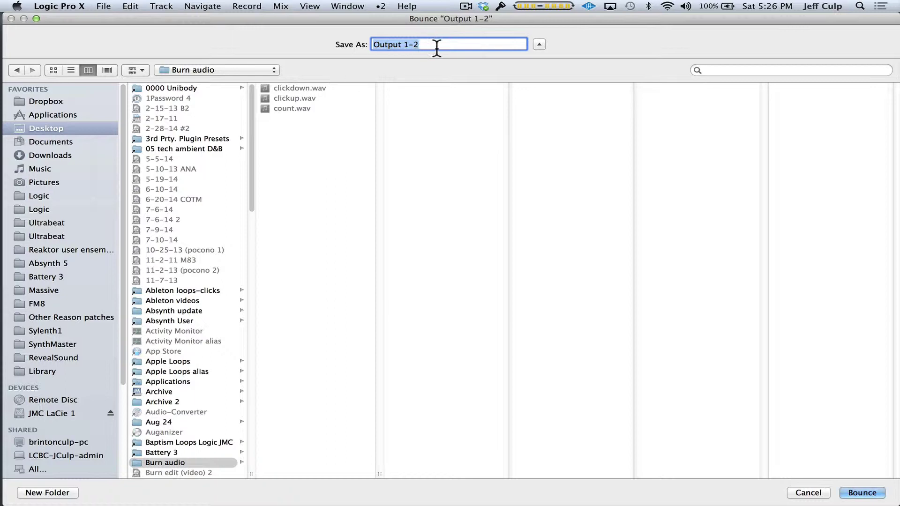
Name the bounce 'Burn 80bpm' and save it into the Burn audio folder.
left_click_drag(436, 46, 362, 44)
type("Bur")
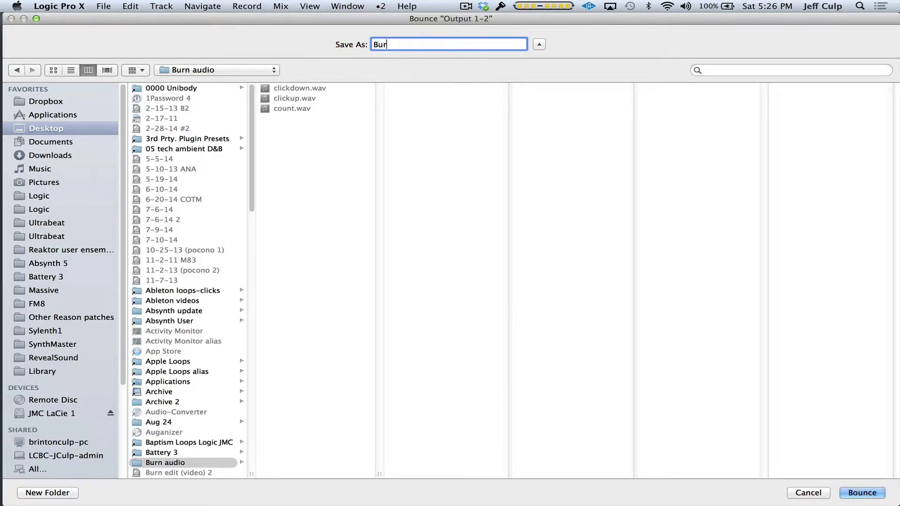
type("n 80bpm")
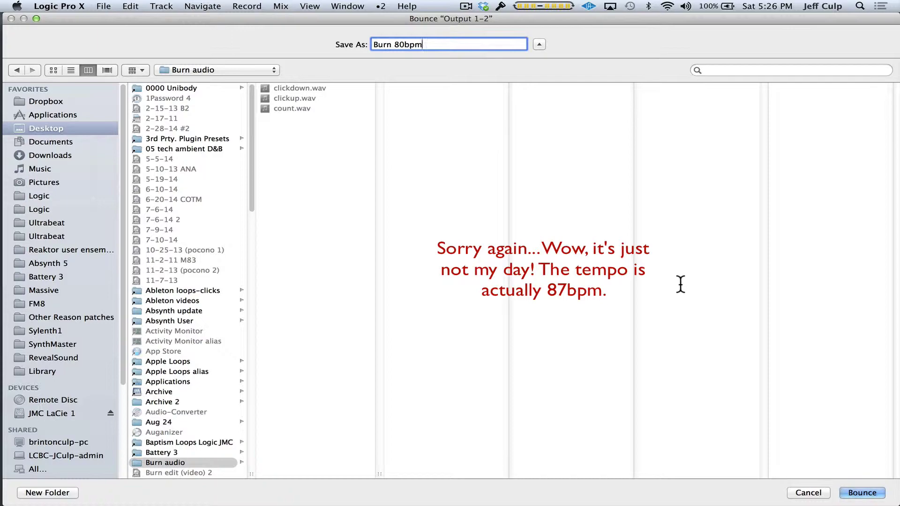
left_click(864, 492)
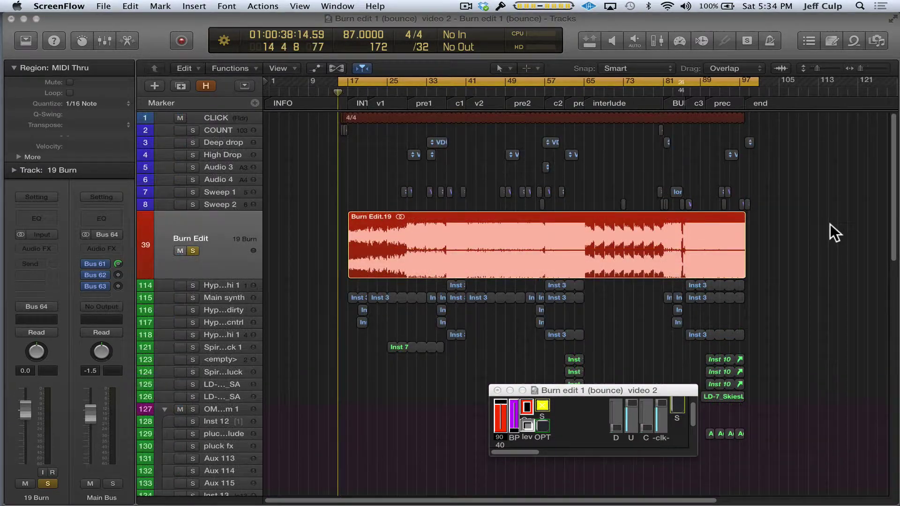
Unmute all tracks from the floating project window.
left_click(830, 223)
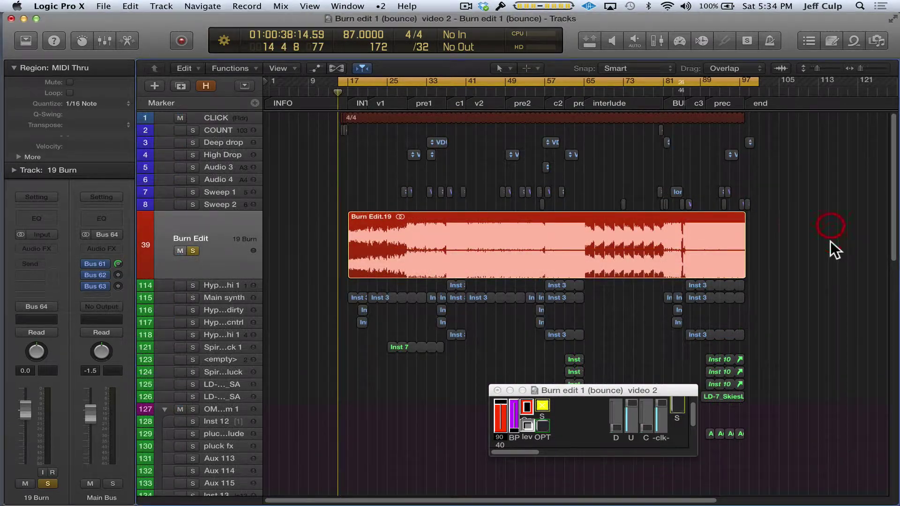
left_click(634, 388)
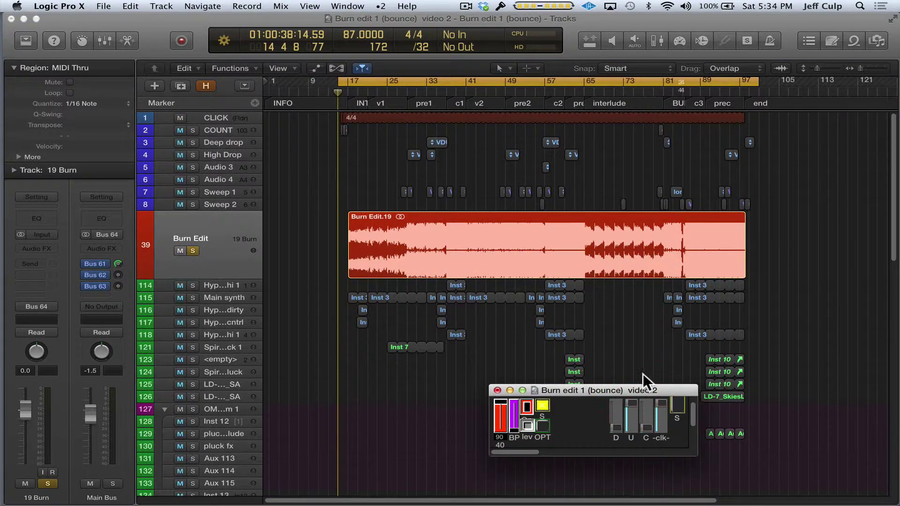
left_click(544, 403)
Select the bell and keys regions on tracks 156–164 and solo them.
left_click_drag(892, 178, 875, 394)
scroll(872, 358, "up", 4)
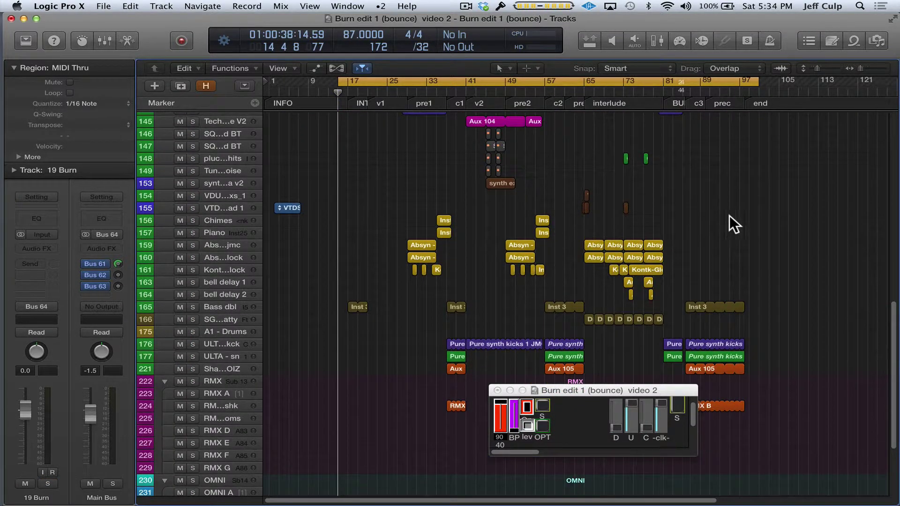
left_click_drag(746, 220, 364, 297)
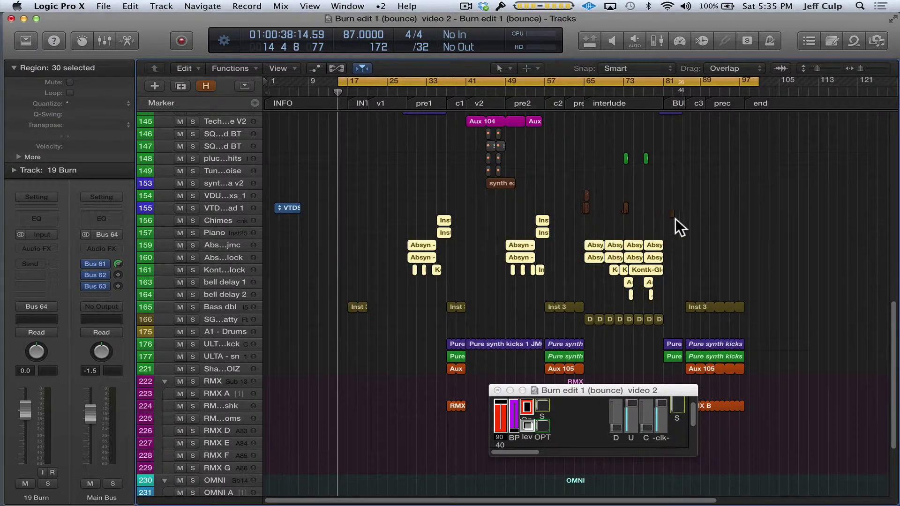
key("ctrl+s")
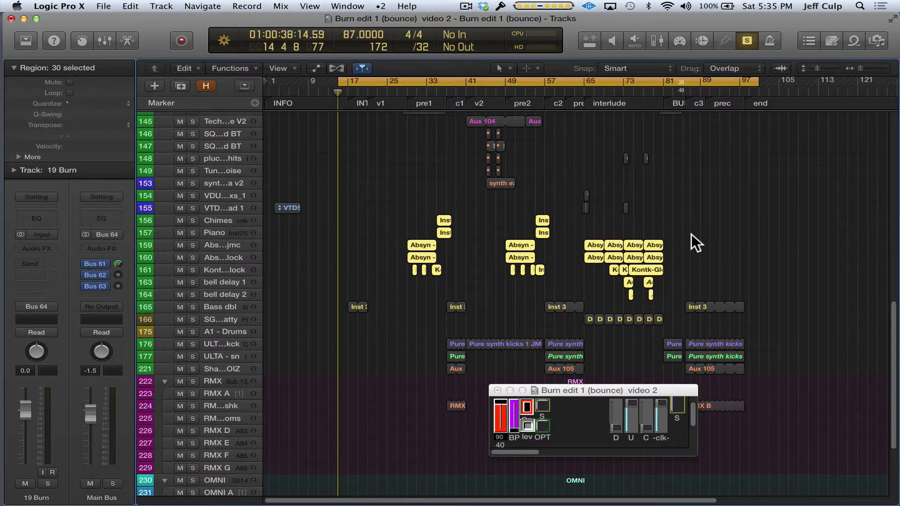
Set the bounce to 24-bit resolution with dithering None.
key("super+b")
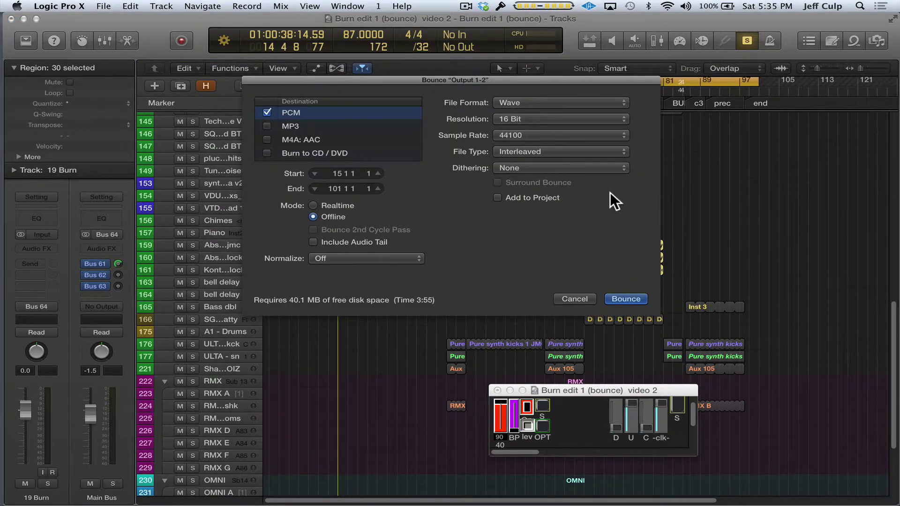
left_click(520, 120)
left_click(527, 131)
left_click(506, 164)
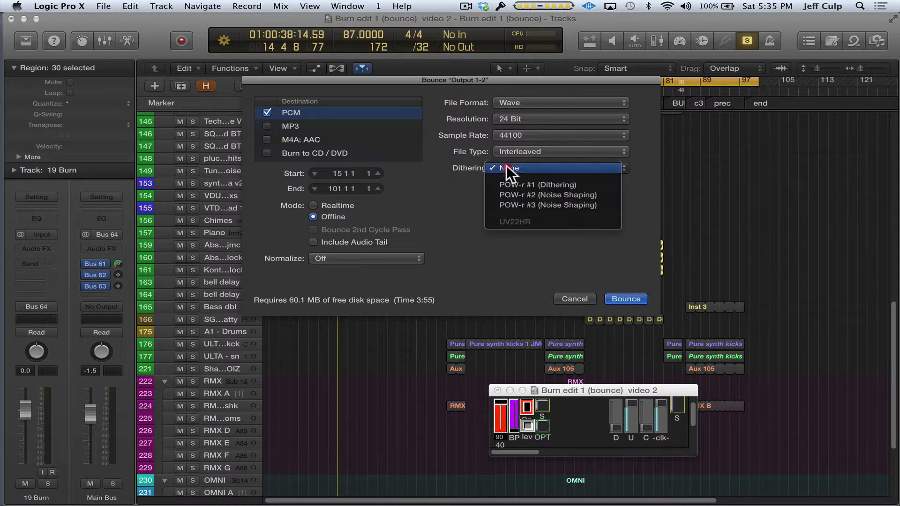
left_click(545, 165)
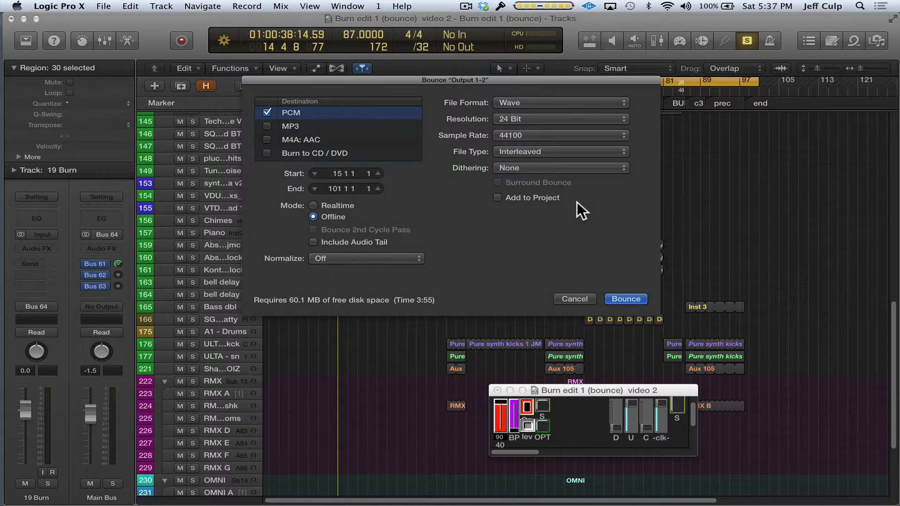
left_click(625, 298)
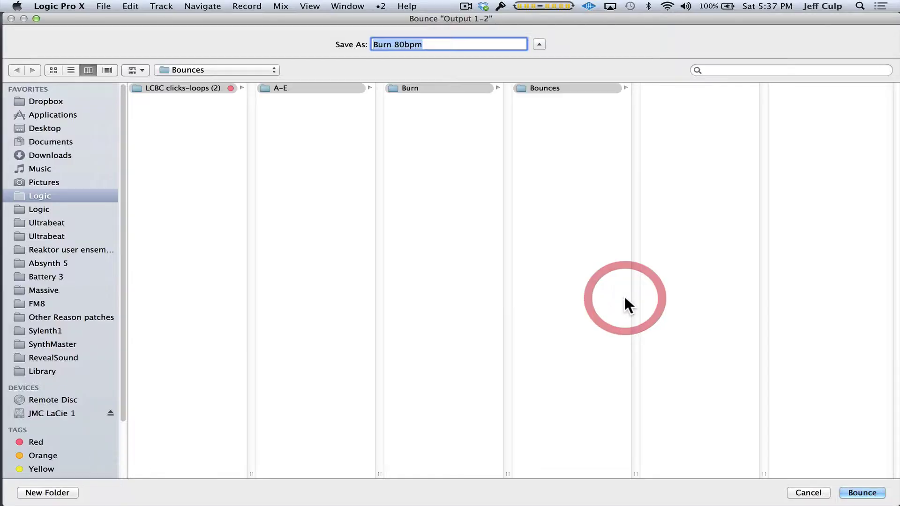
Save the bounce as 'Bells' in the Burn audio folder.
left_click(188, 69)
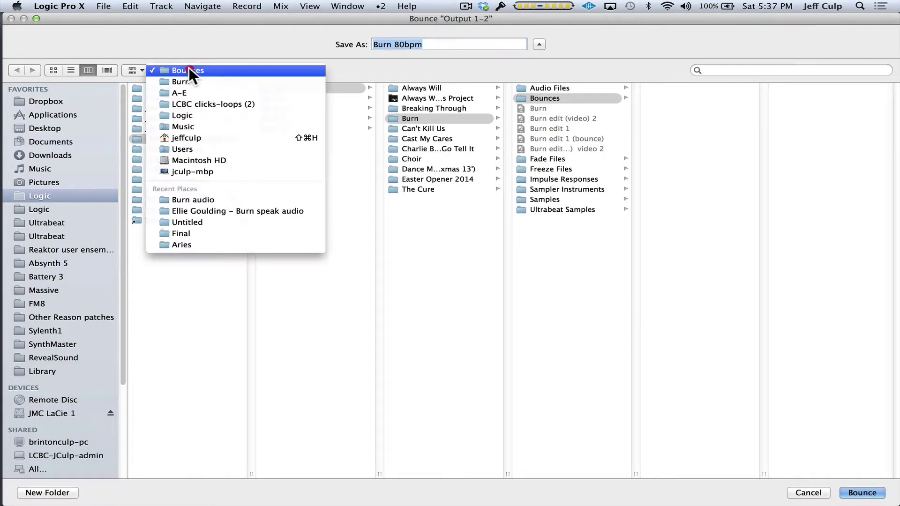
left_click(233, 199)
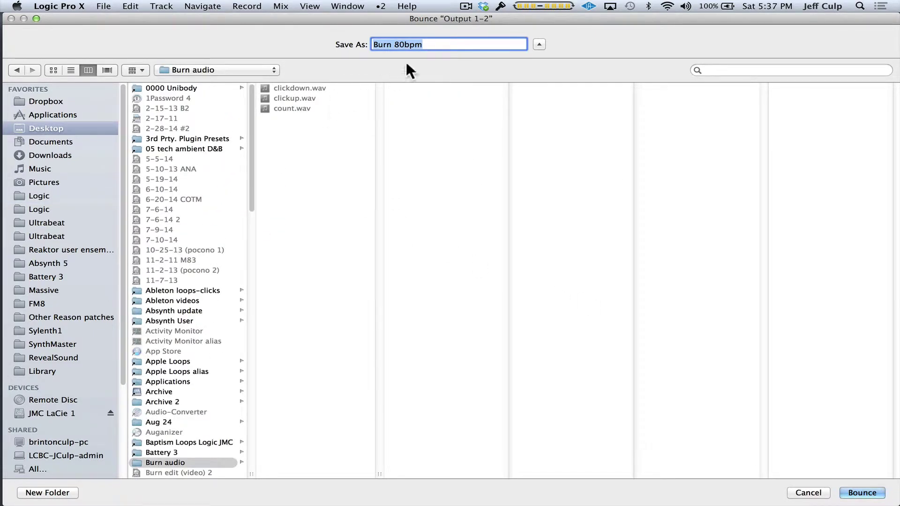
left_click(436, 45)
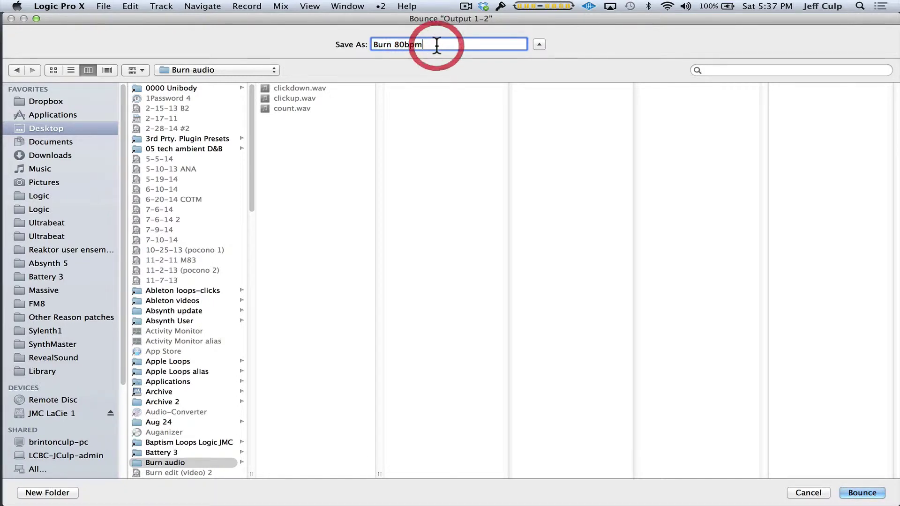
left_click_drag(436, 45, 370, 47)
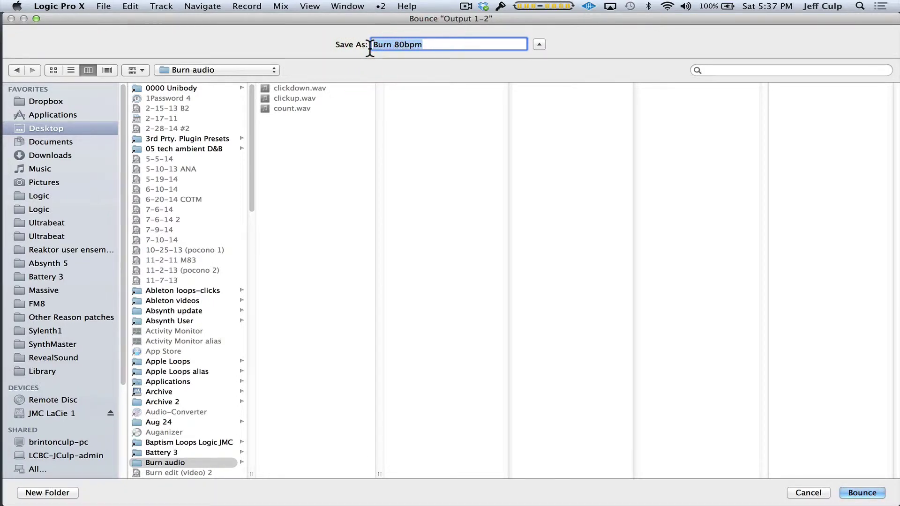
type("Bells")
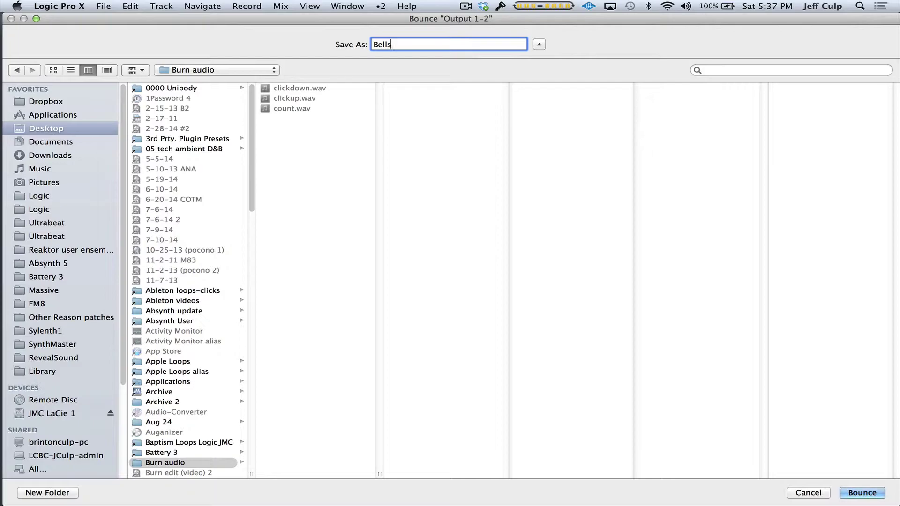
key("Return")
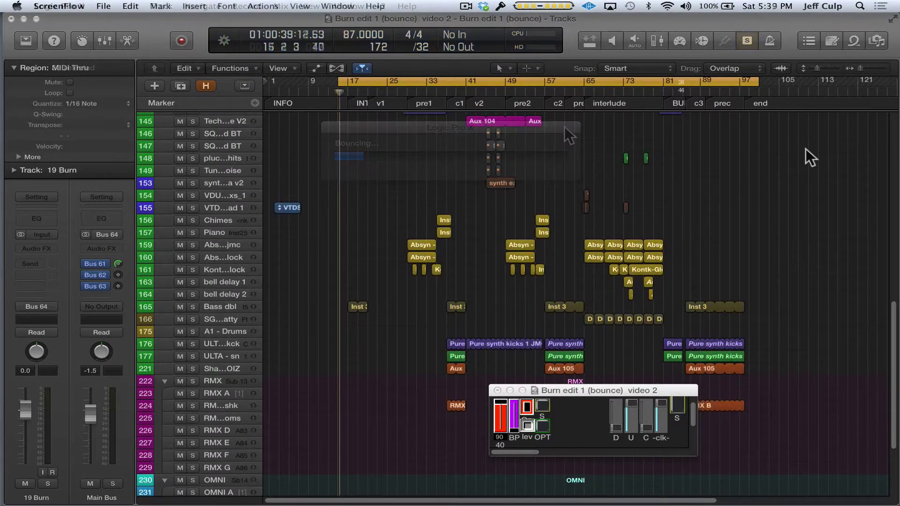
Select the synth regions on tracks 114–118 and solo them.
left_click(805, 148)
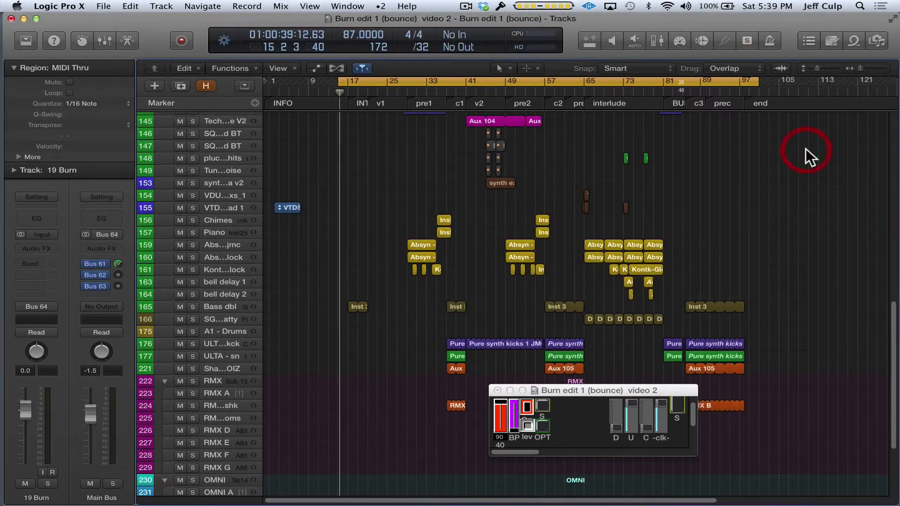
left_click(654, 387)
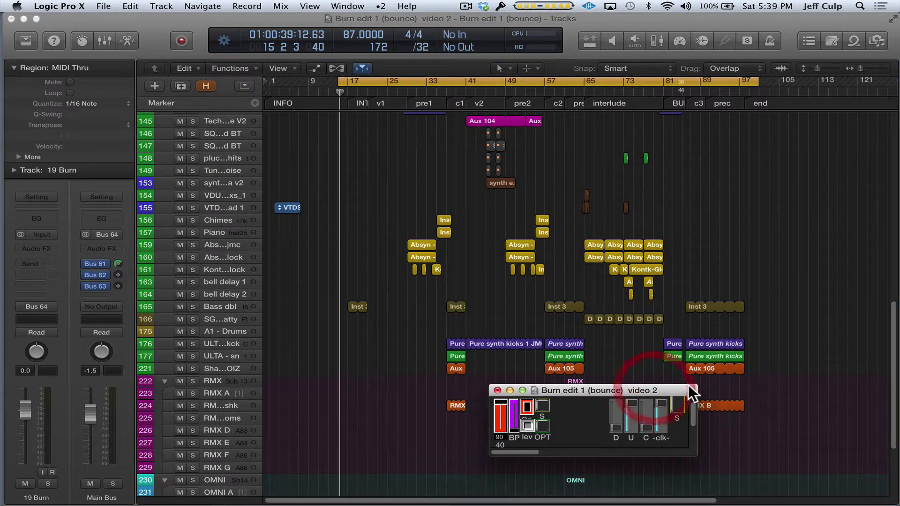
left_click_drag(895, 370, 889, 193)
left_click_drag(771, 237, 310, 288)
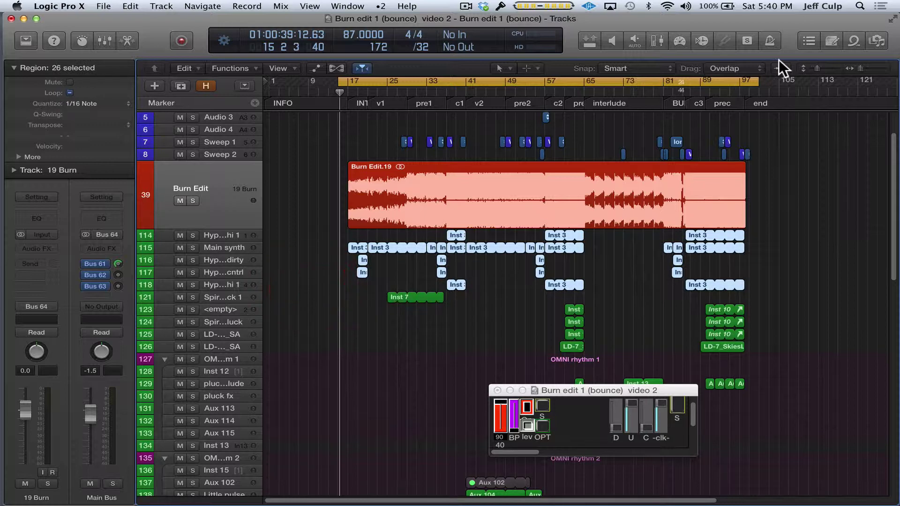
left_click(745, 41)
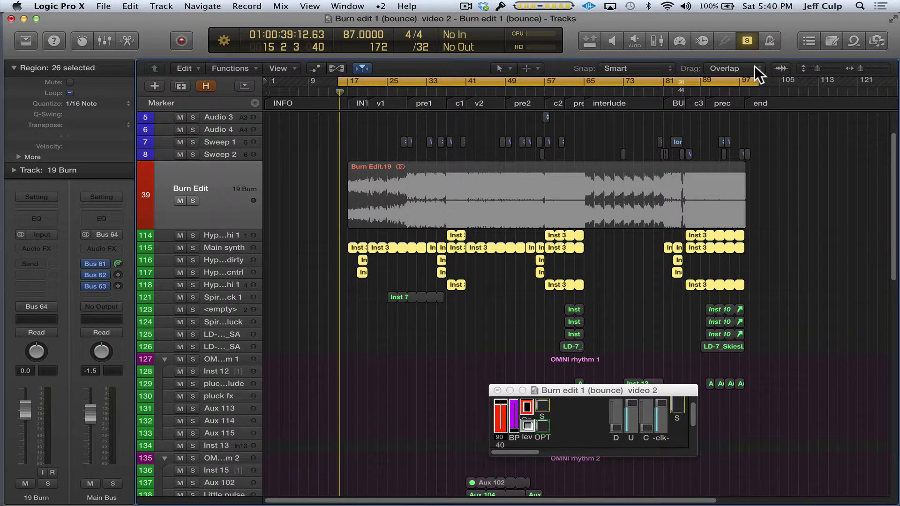
Bounce the soloed synths in Realtime mode as 'Main synth'.
key("super+b")
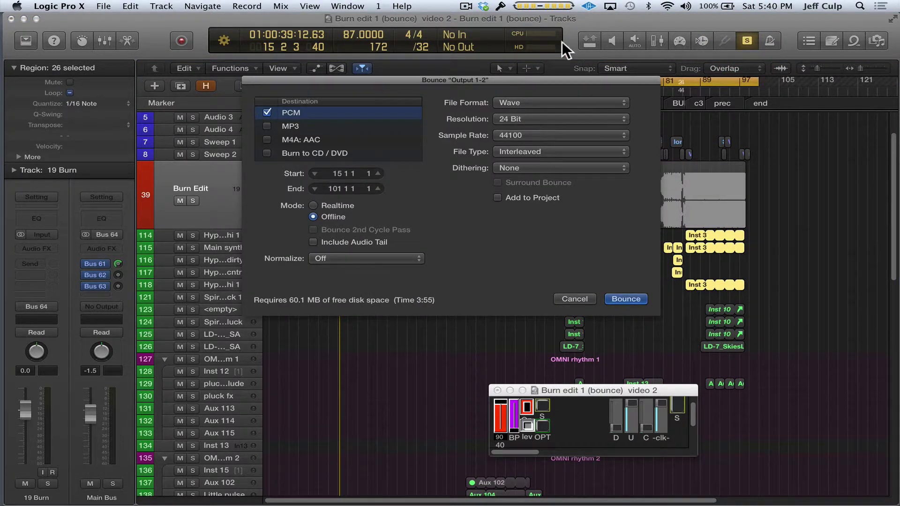
left_click_drag(389, 77, 422, 82)
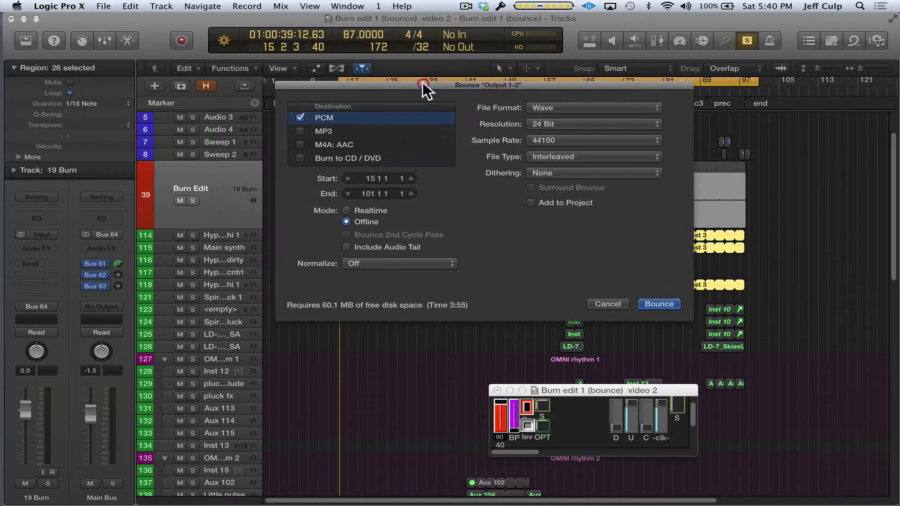
left_click(347, 210)
left_click(657, 304)
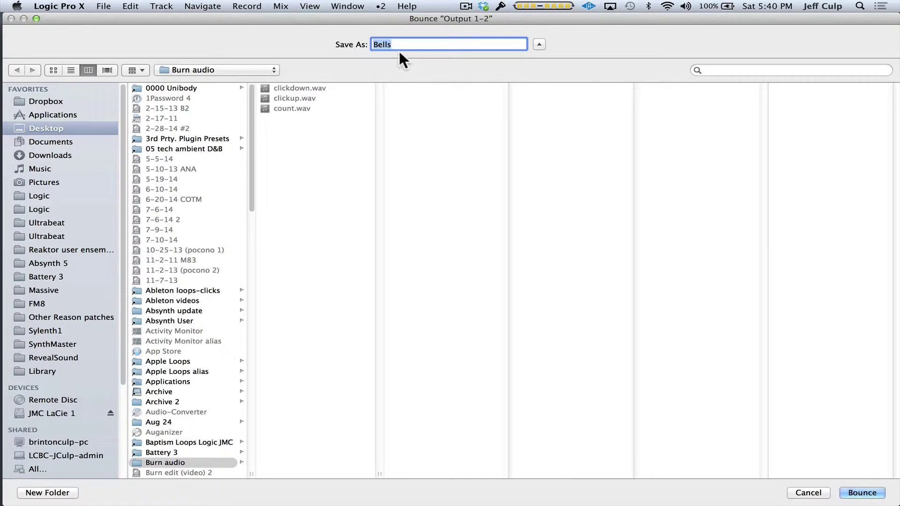
left_click(349, 44)
type("Main synth")
left_click(861, 493)
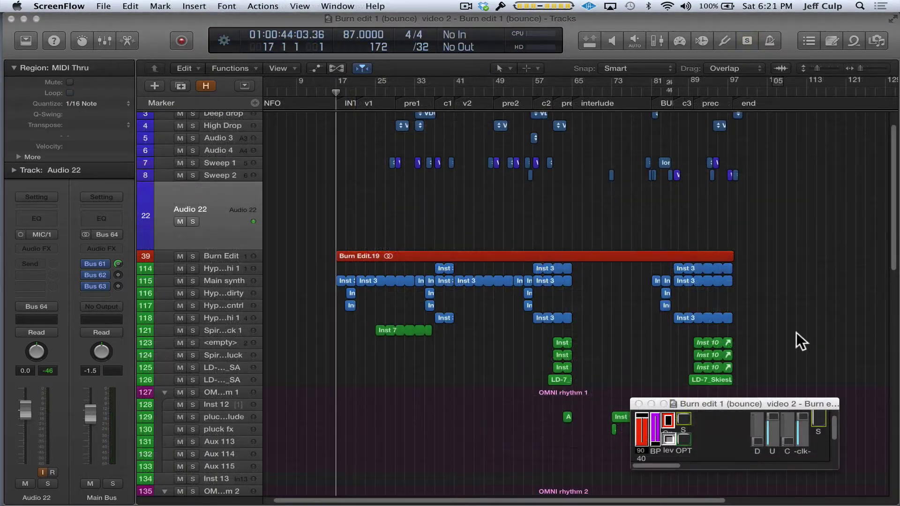
left_click(786, 399)
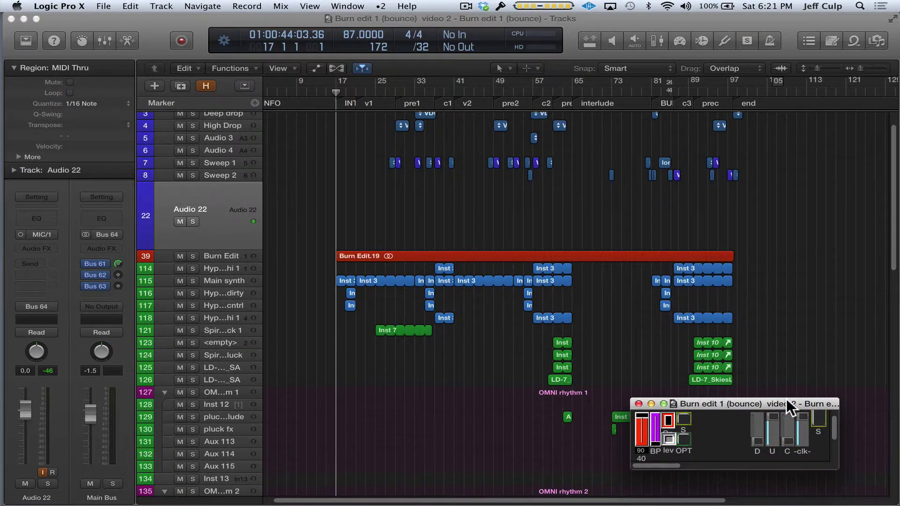